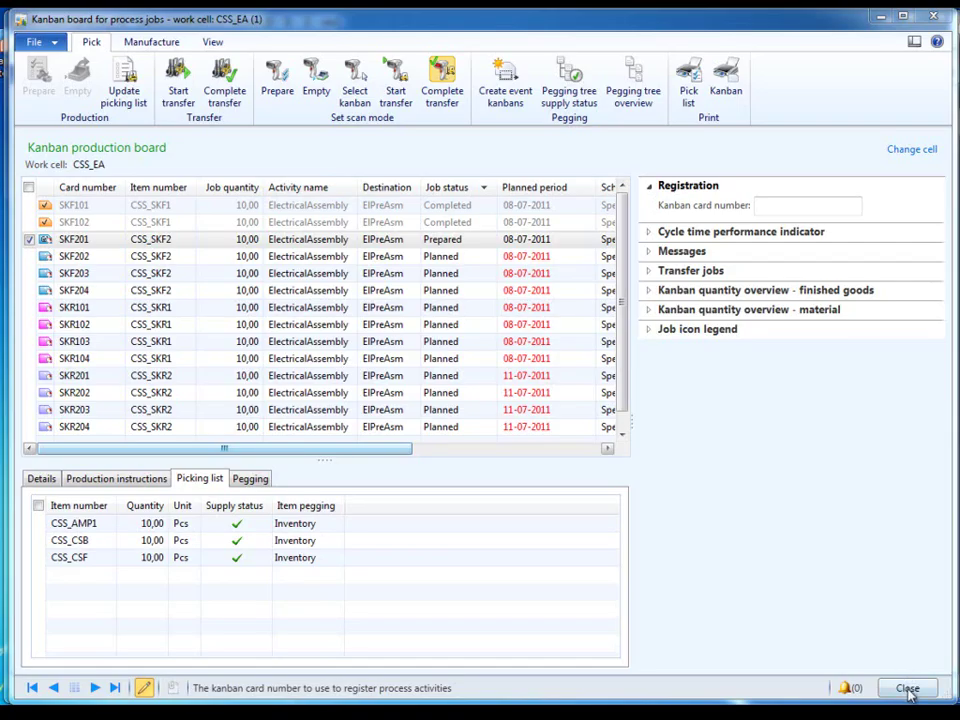
Close the CSS_EA kanban process-jobs board.
{"action": "left_click", "coordinate": [906, 689]}
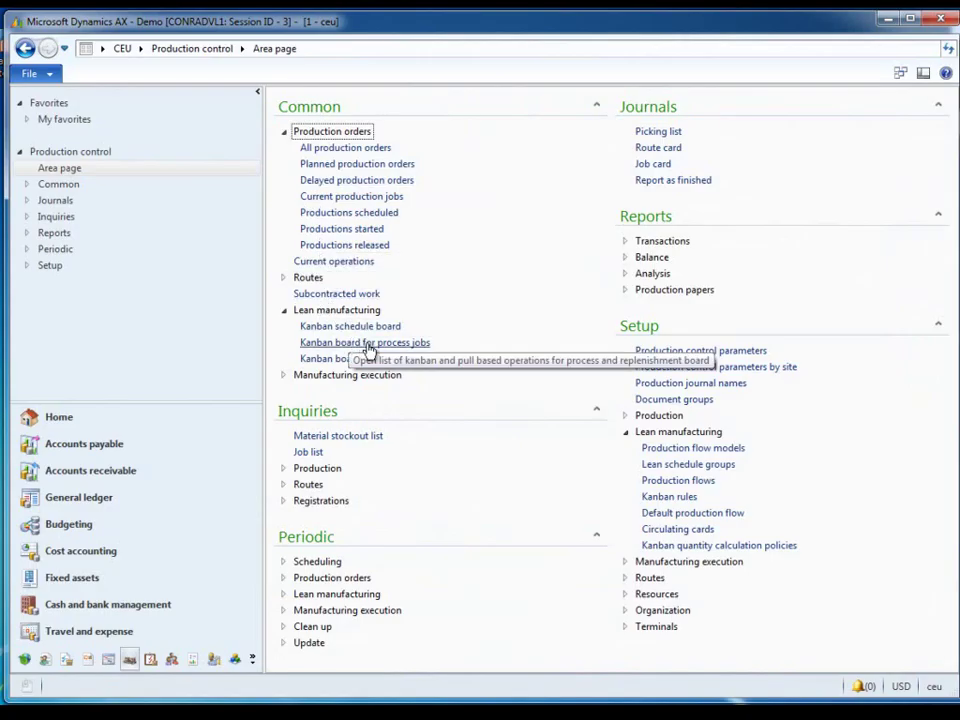
Reopen the process-jobs kanban board, stretch its window taller, and collapse Messages and Registration.
{"action": "left_click", "coordinate": [367, 345]}
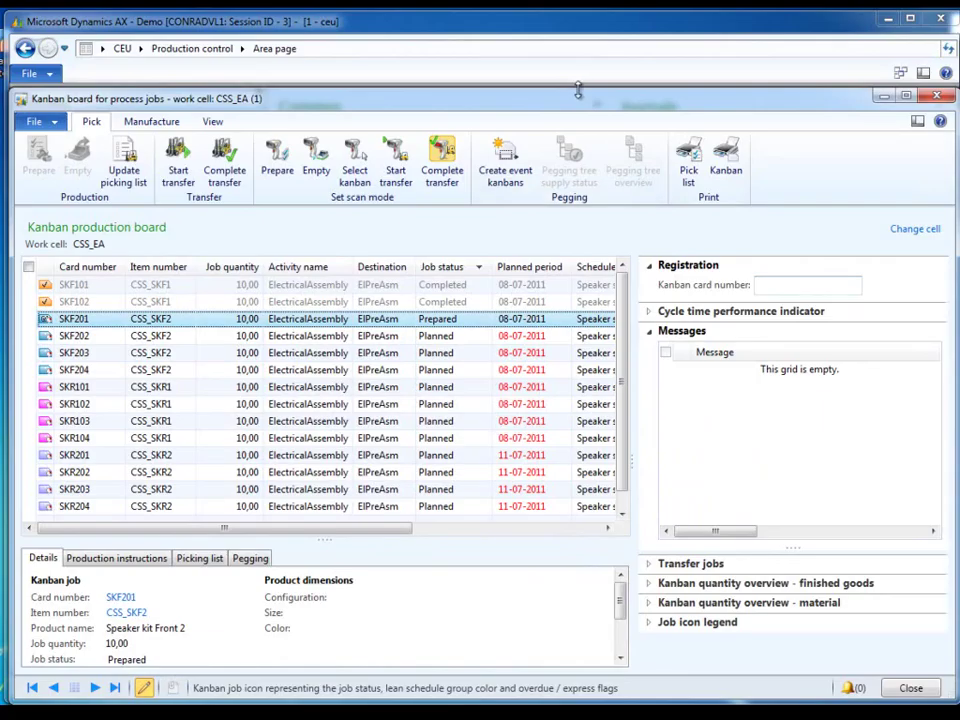
{"action": "left_click_drag", "start_coordinate": [578, 90], "coordinate": [571, 15]}
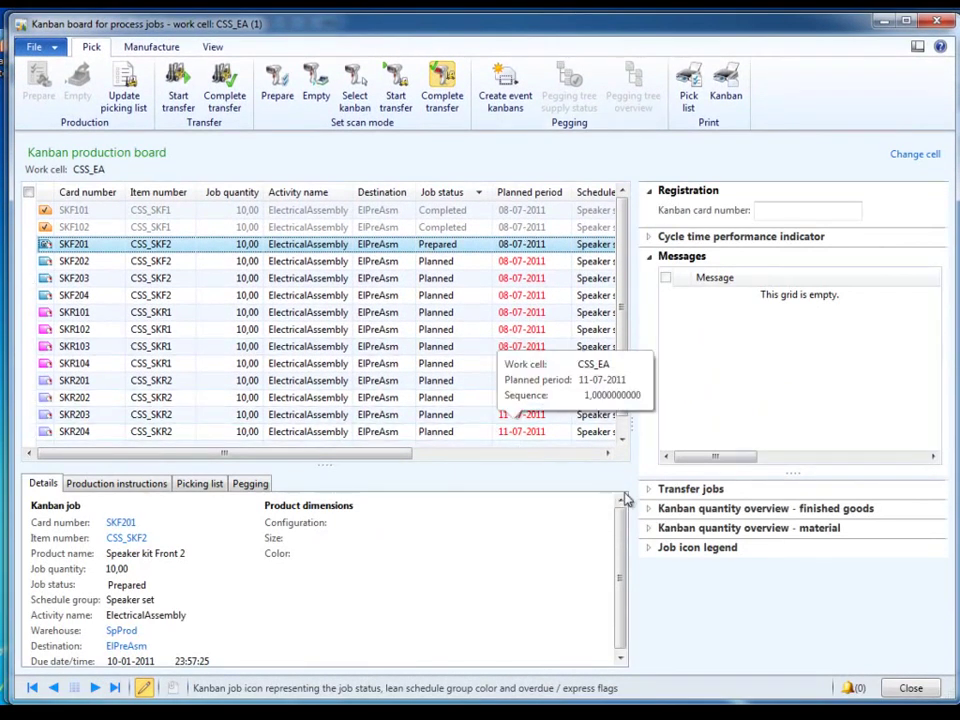
{"action": "left_click", "coordinate": [714, 258]}
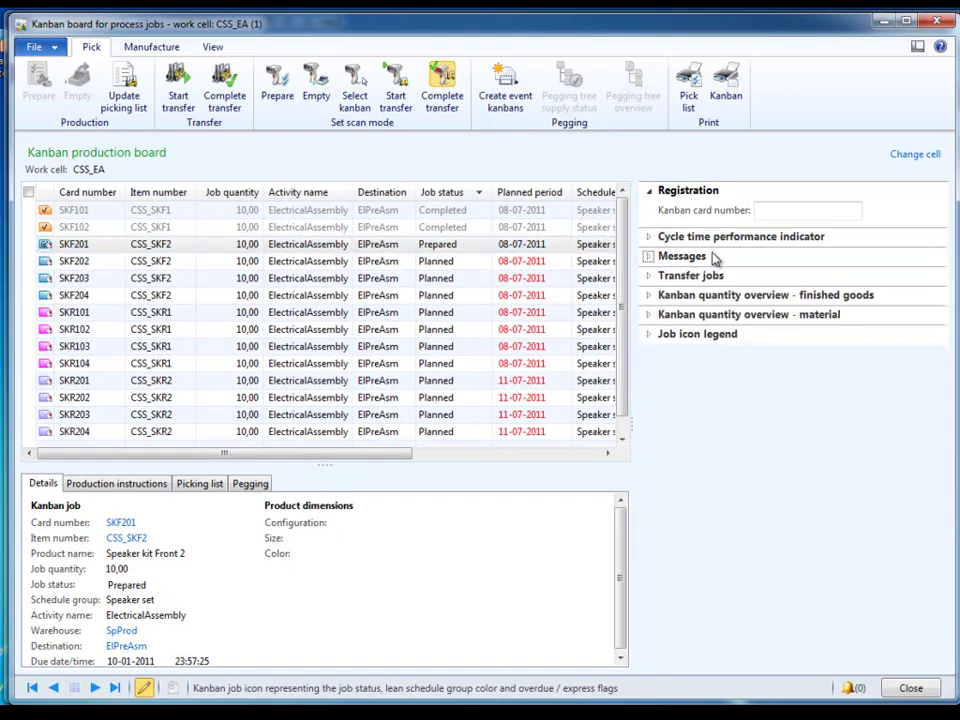
{"action": "left_click", "coordinate": [719, 191]}
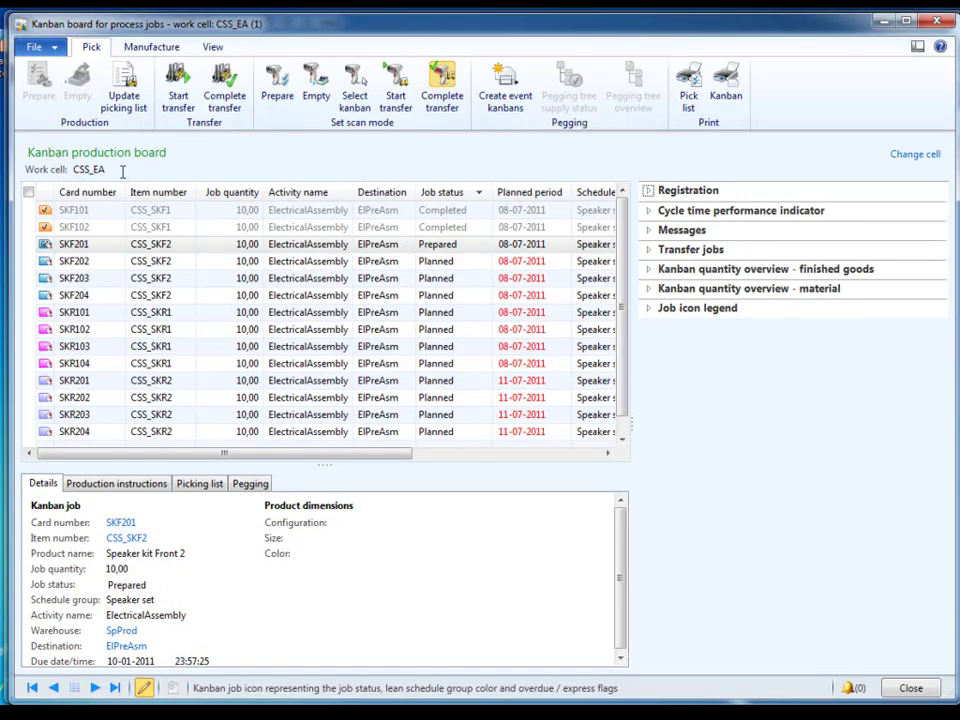
Switch the board's work cell to CSS_PACK.
{"action": "left_click", "coordinate": [910, 160]}
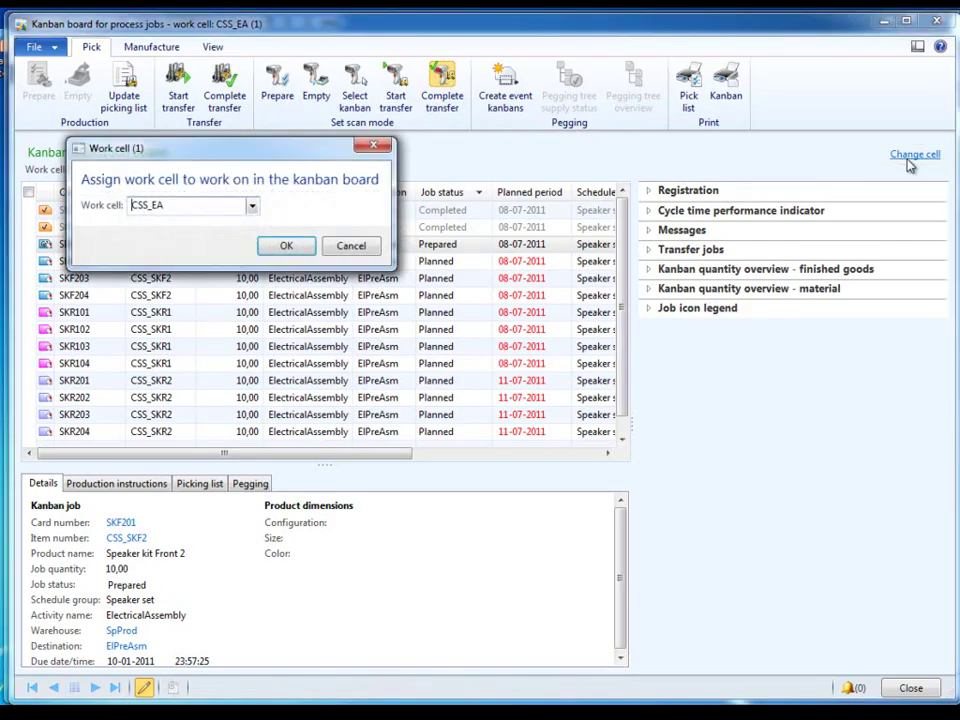
{"action": "left_click", "coordinate": [253, 207]}
{"action": "left_click", "coordinate": [186, 268]}
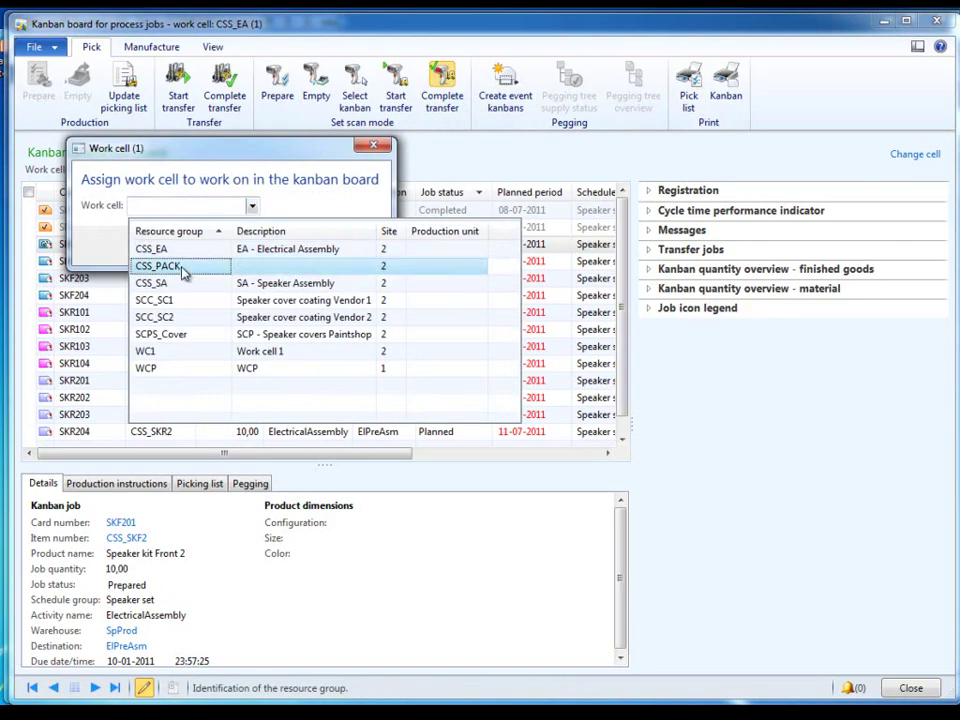
{"action": "left_click", "coordinate": [287, 246]}
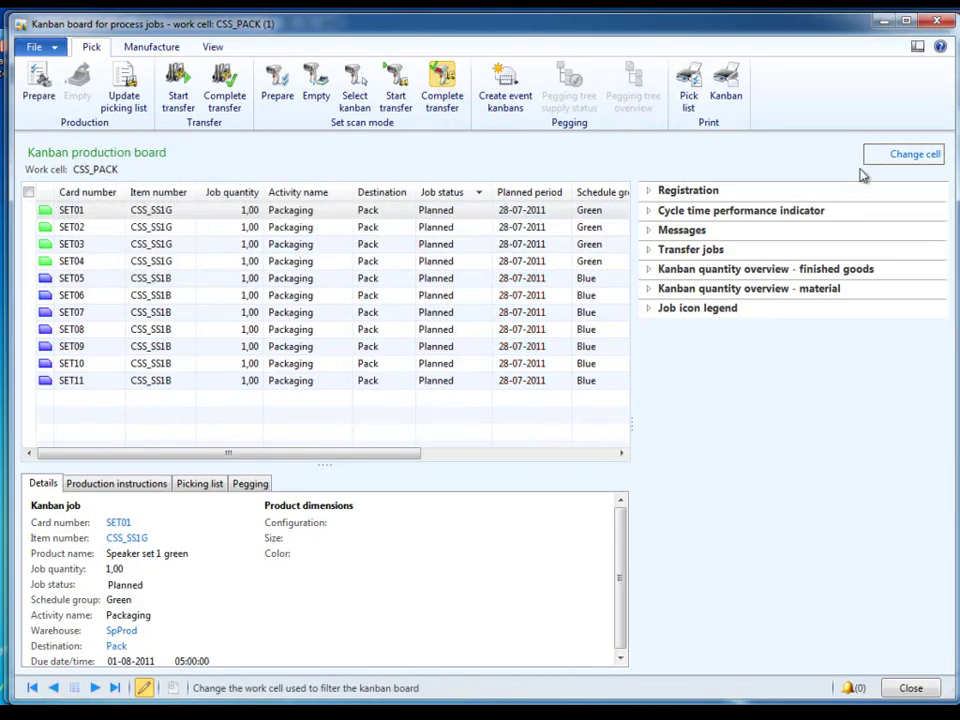
{"action": "left_click", "coordinate": [915, 156]}
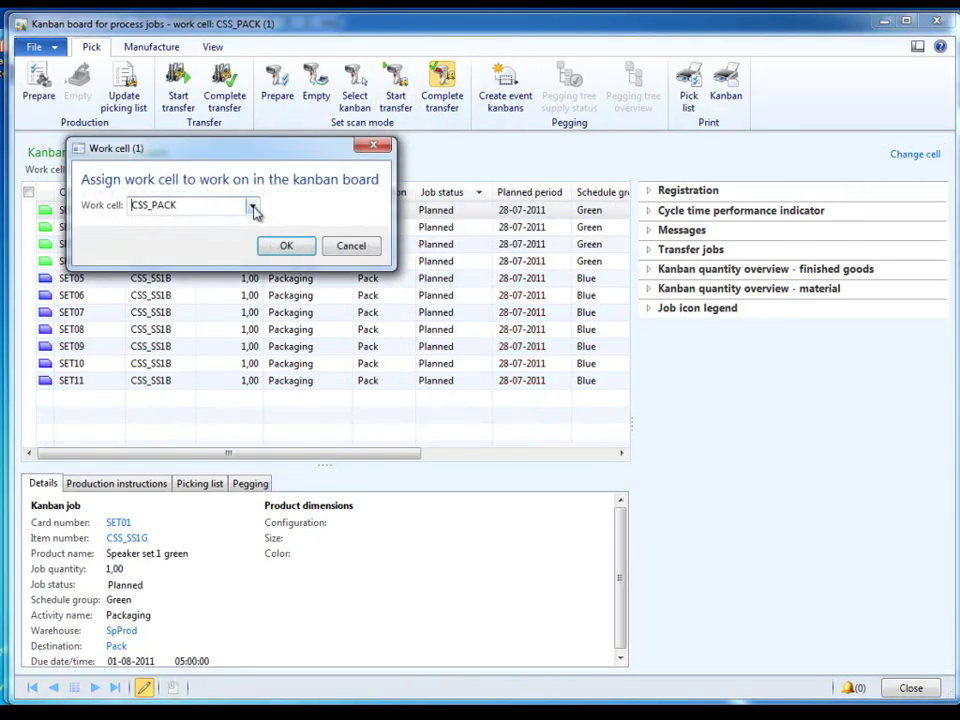
{"action": "left_click", "coordinate": [251, 206]}
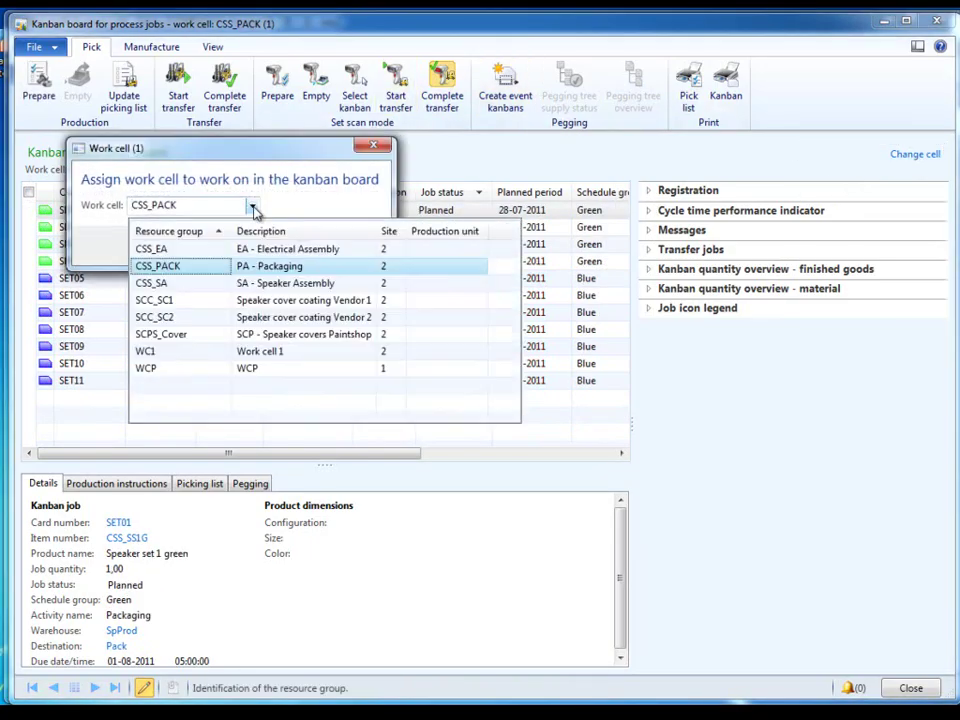
{"action": "left_click", "coordinate": [199, 266]}
{"action": "left_click", "coordinate": [289, 246]}
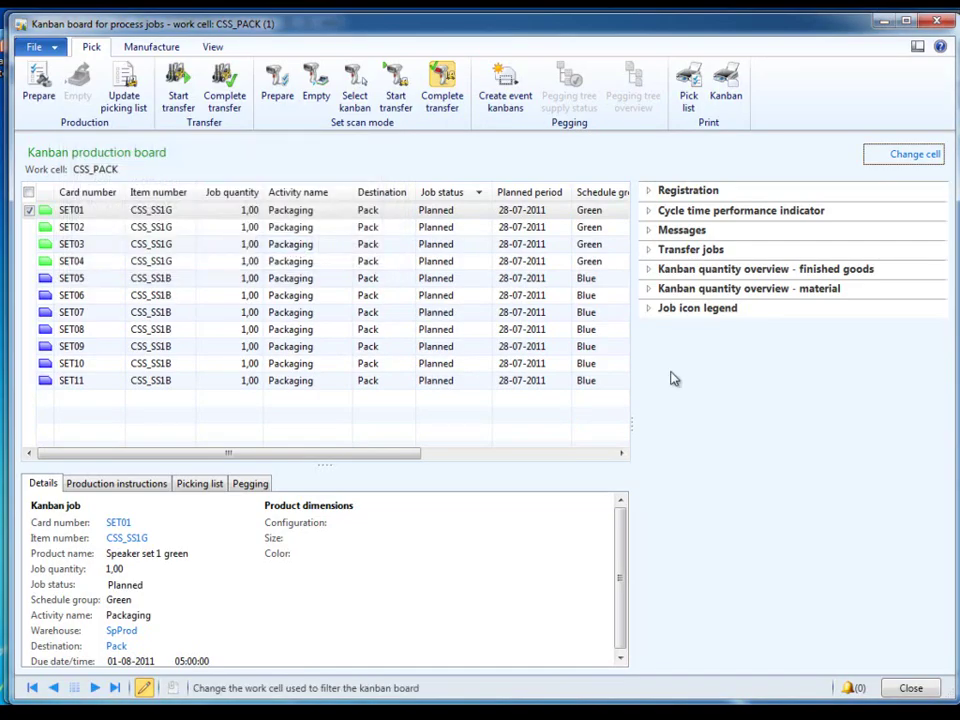
Lower the planned jobs display maximum from 80 to 10, then to 1.
{"action": "left_click", "coordinate": [214, 50]}
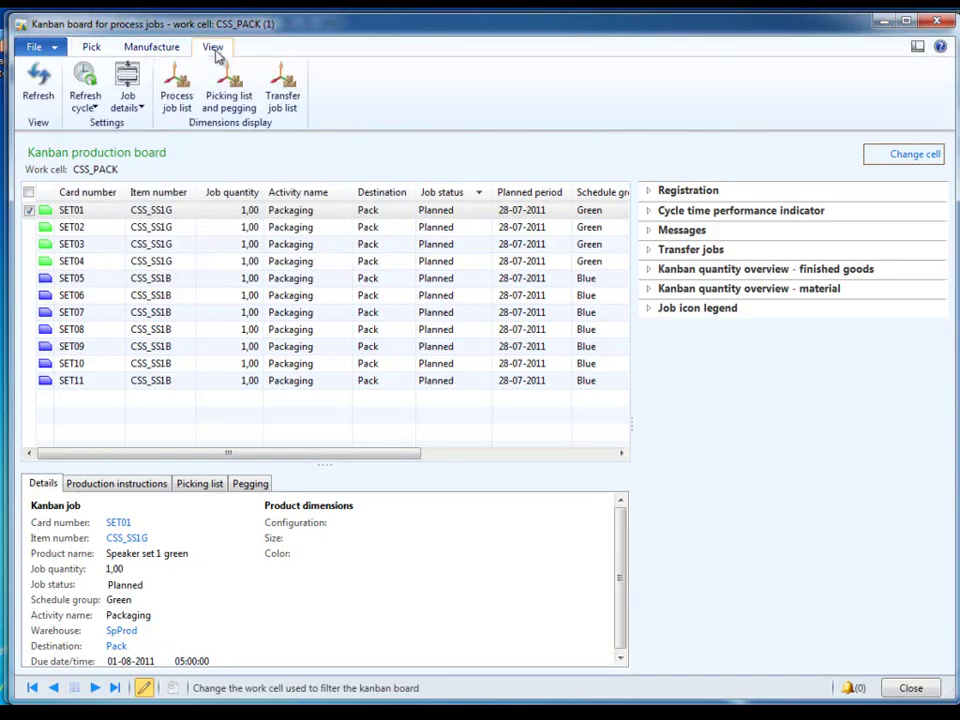
{"action": "left_click", "coordinate": [134, 105]}
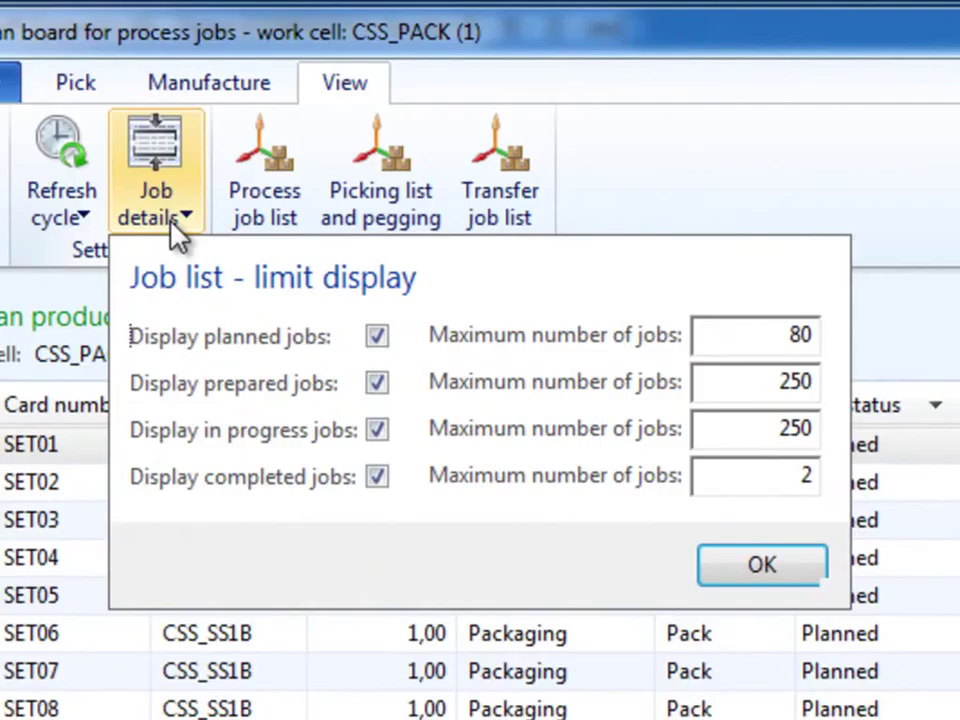
{"action": "left_click_drag", "start_coordinate": [776, 336], "coordinate": [860, 333]}
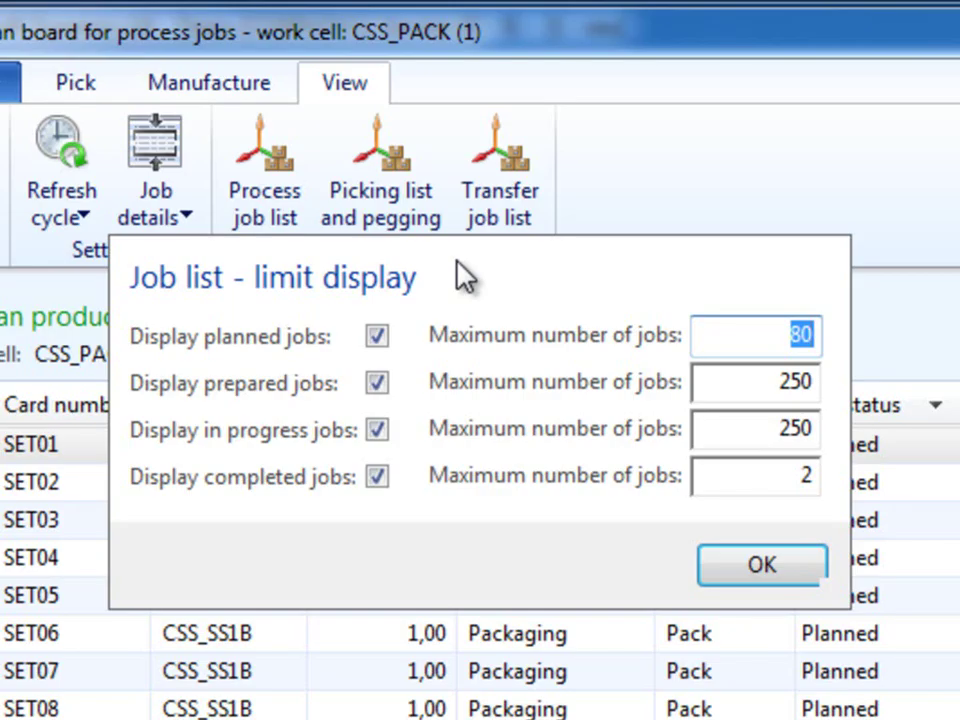
{"action": "type", "text": "10"}
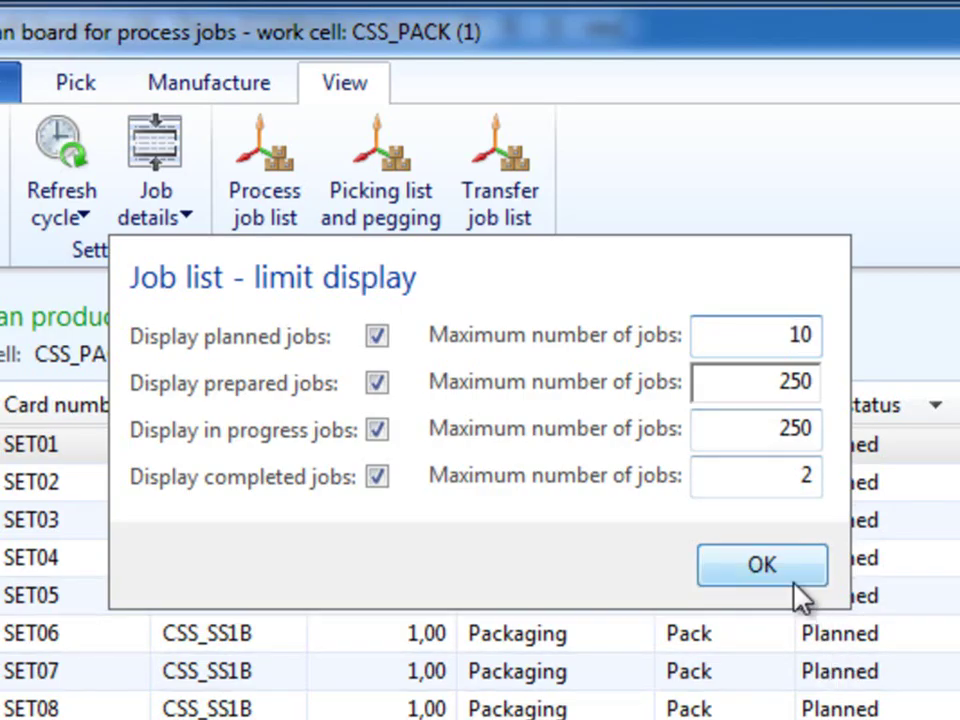
{"action": "left_click", "coordinate": [800, 580]}
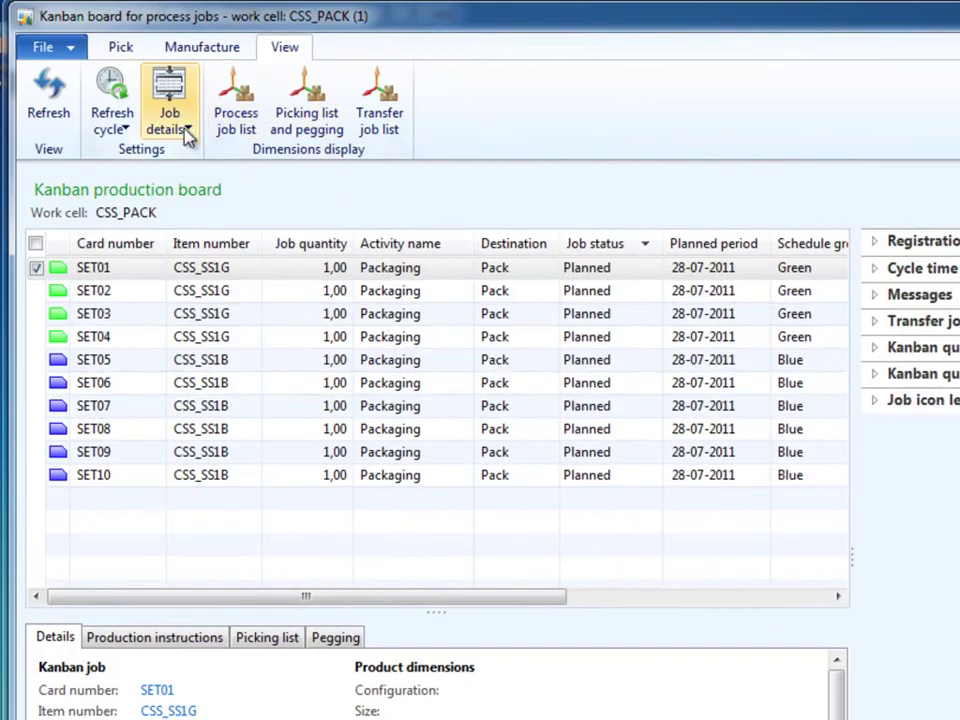
{"action": "left_click", "coordinate": [187, 128]}
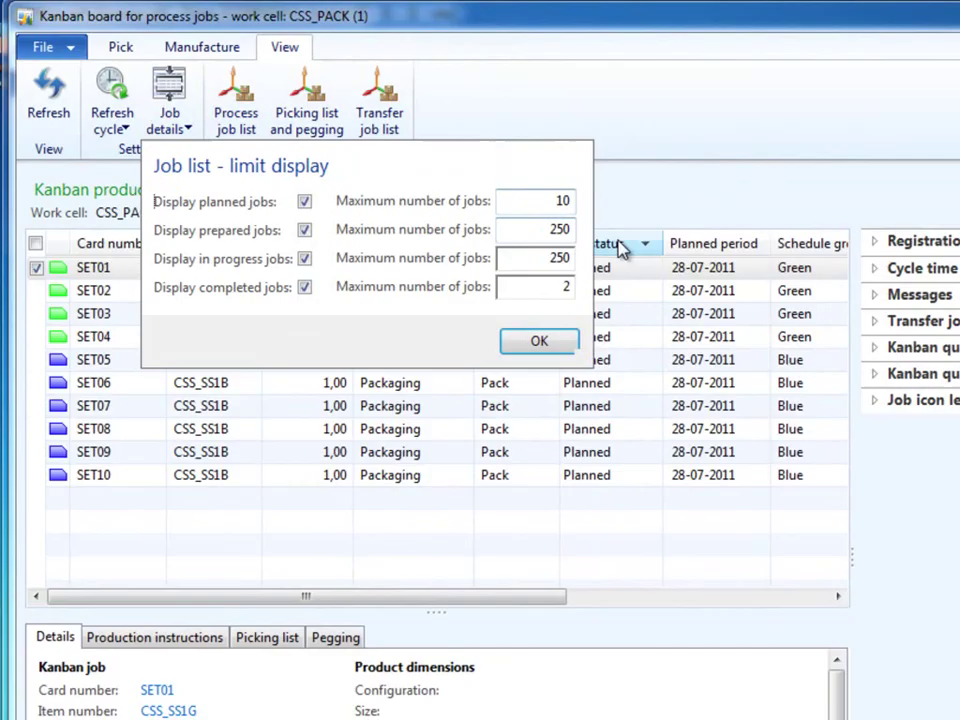
{"action": "double_click", "coordinate": [562, 201]}
{"action": "type", "text": "1"}
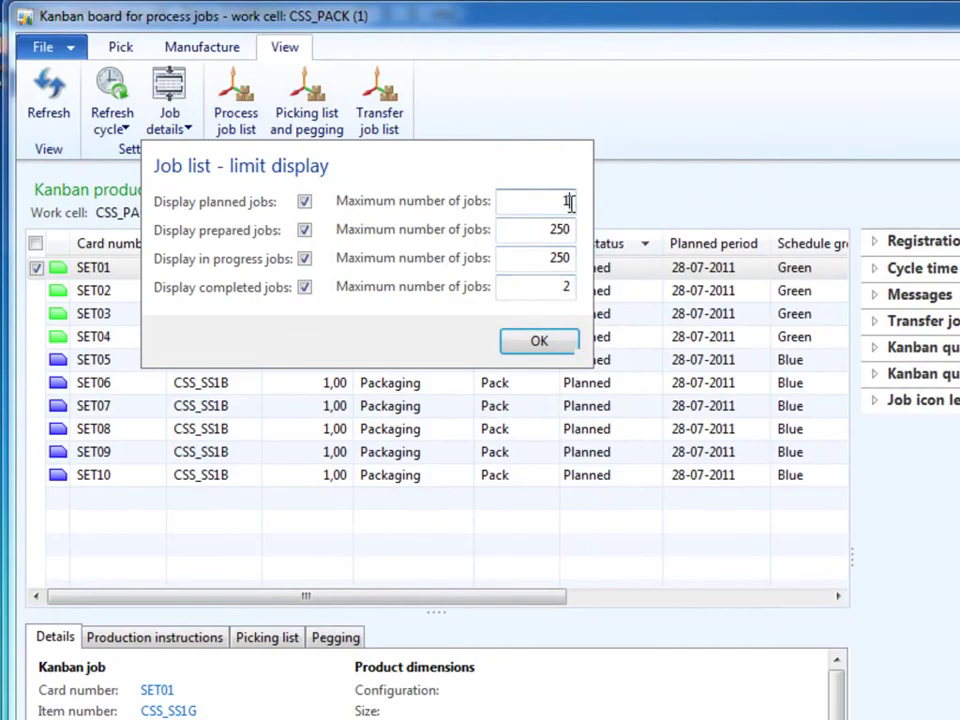
{"action": "left_click", "coordinate": [538, 343]}
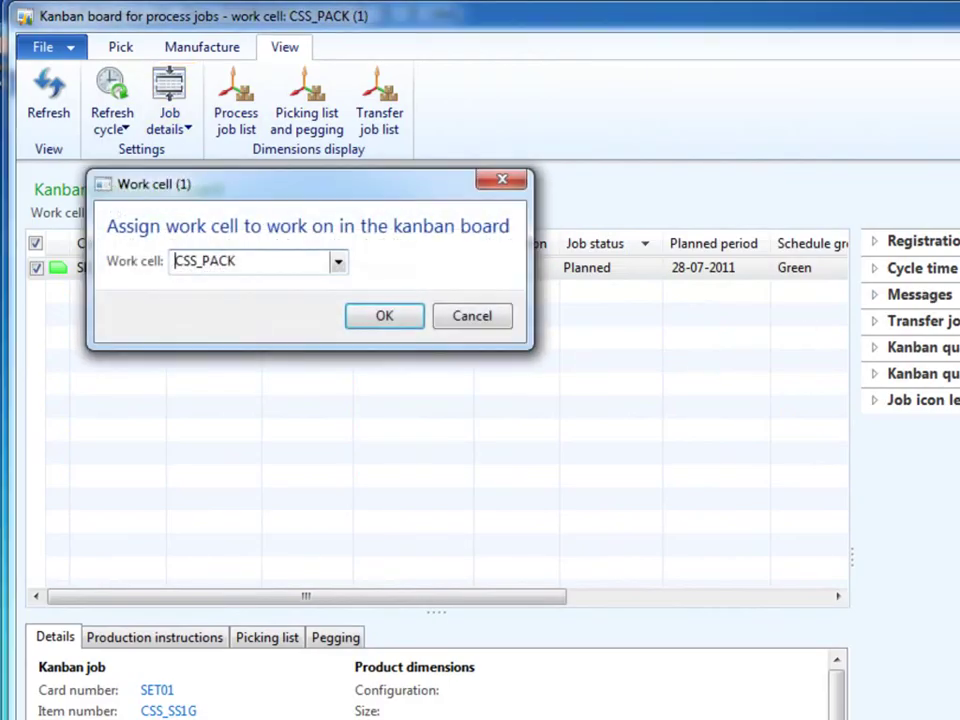
Switch the board back to work cell CSS_EA.
{"action": "left_click", "coordinate": [338, 261]}
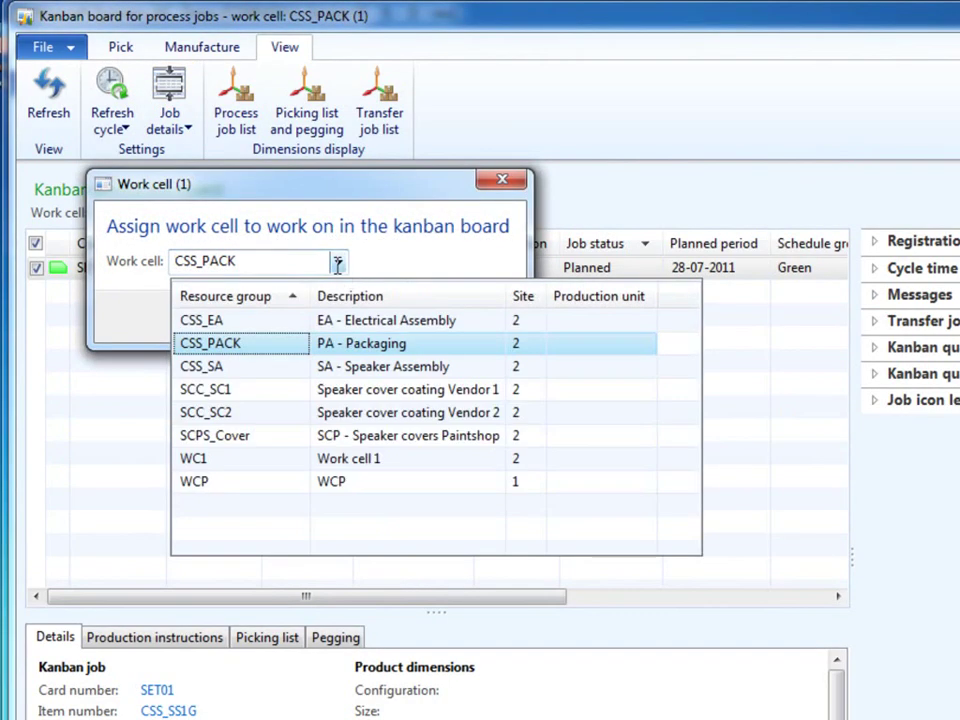
{"action": "left_click", "coordinate": [221, 321]}
{"action": "left_click", "coordinate": [383, 315]}
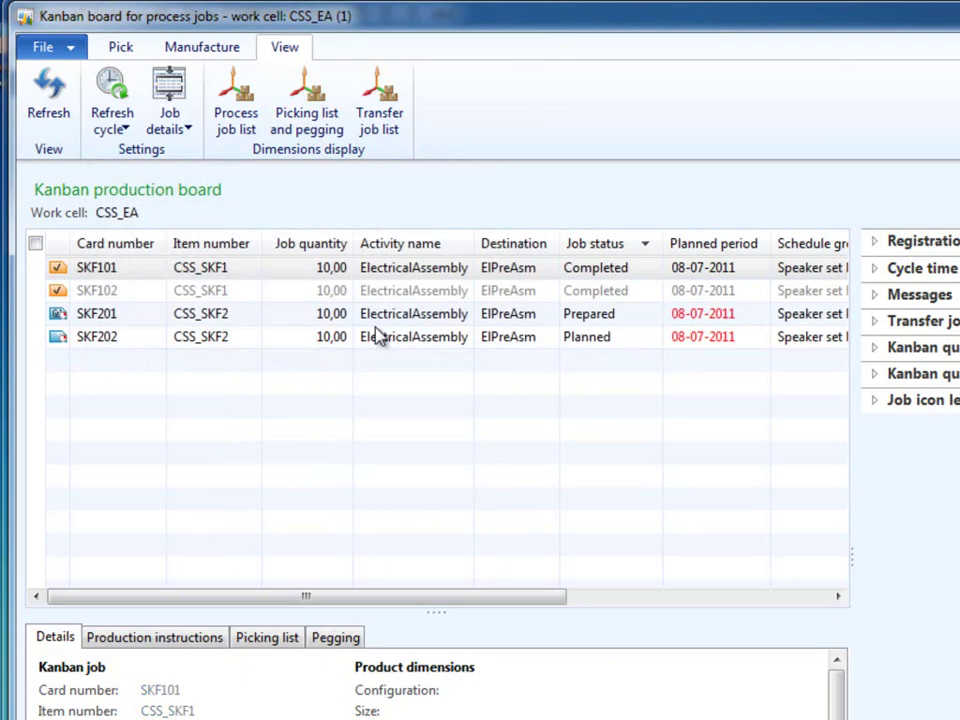
{"action": "left_click", "coordinate": [190, 130]}
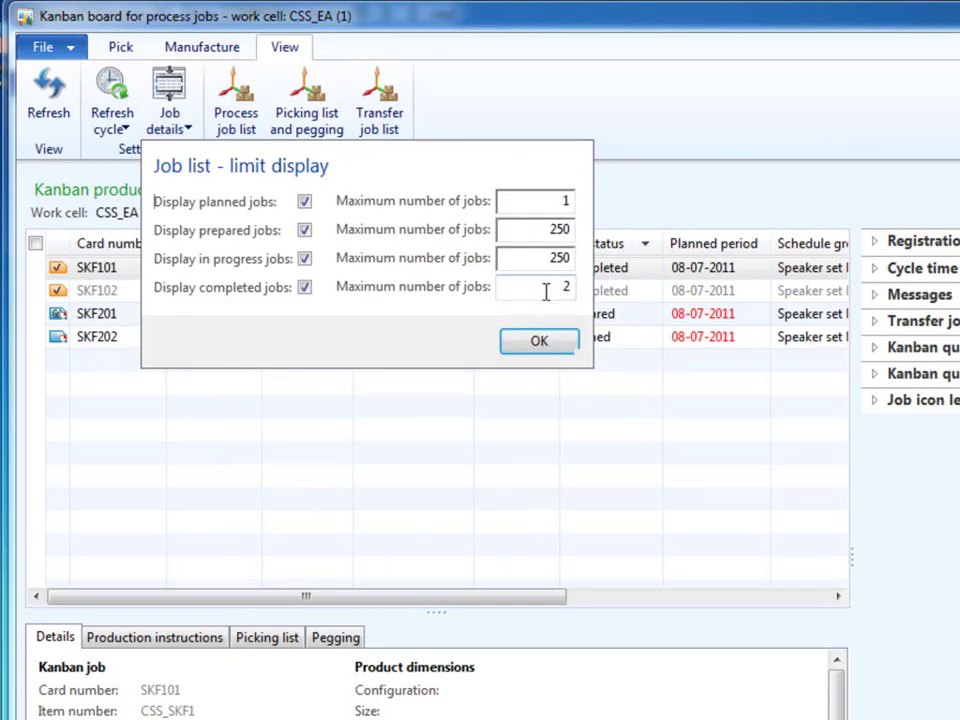
Set the completed jobs maximum to 3 and planned to 200, then collapse the side pane.
{"action": "left_click_drag", "start_coordinate": [551, 289], "coordinate": [575, 290]}
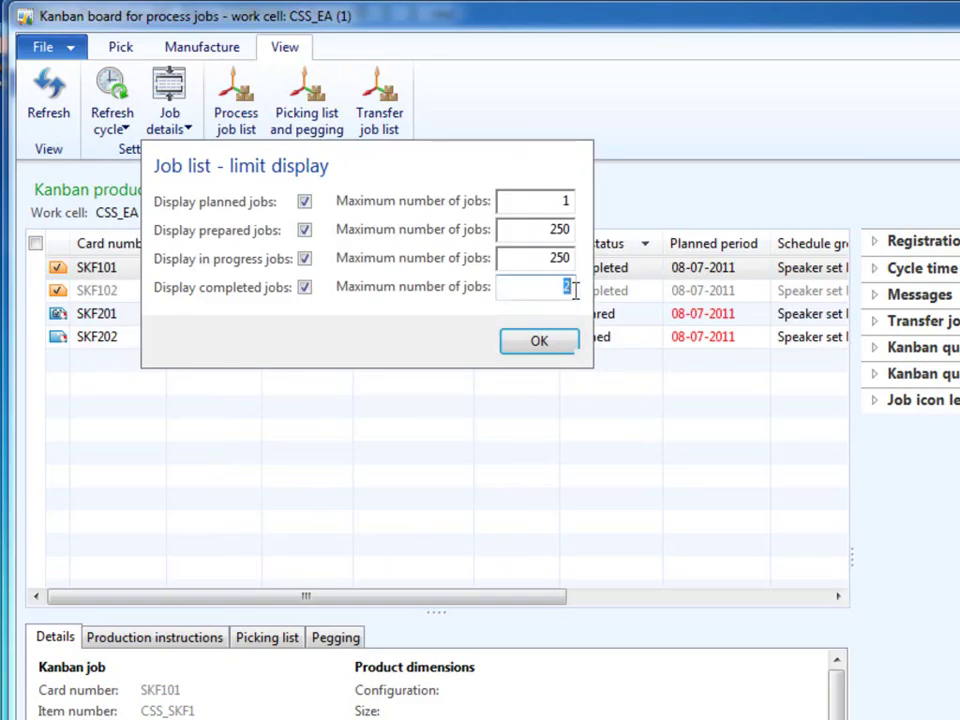
{"action": "type", "text": "3"}
{"action": "left_click", "coordinate": [539, 343]}
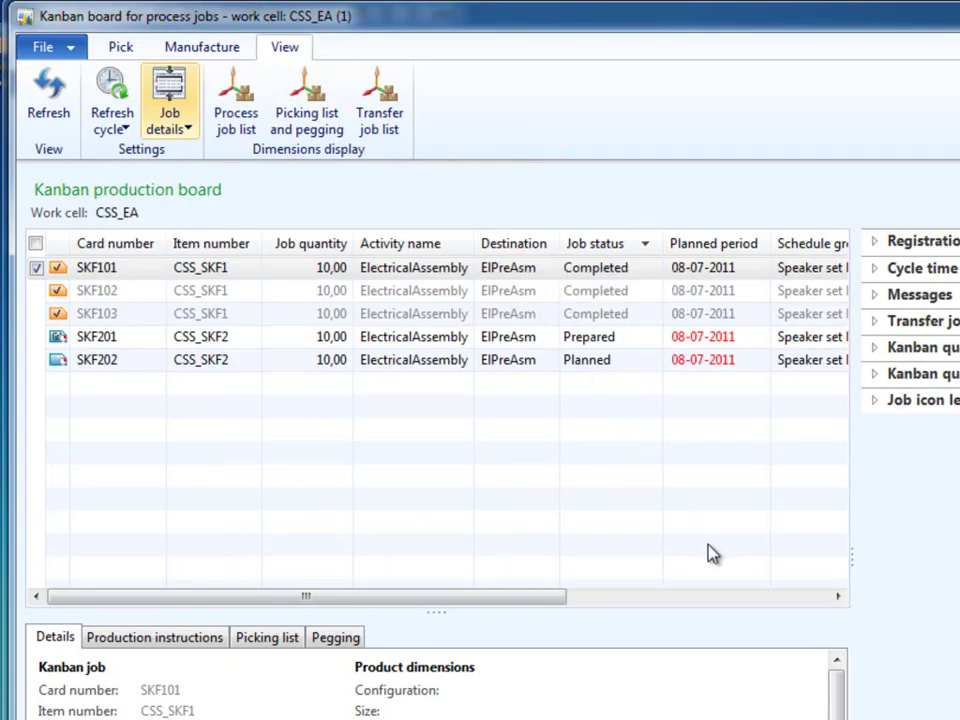
{"action": "left_click", "coordinate": [188, 125]}
{"action": "type", "text": "200"}
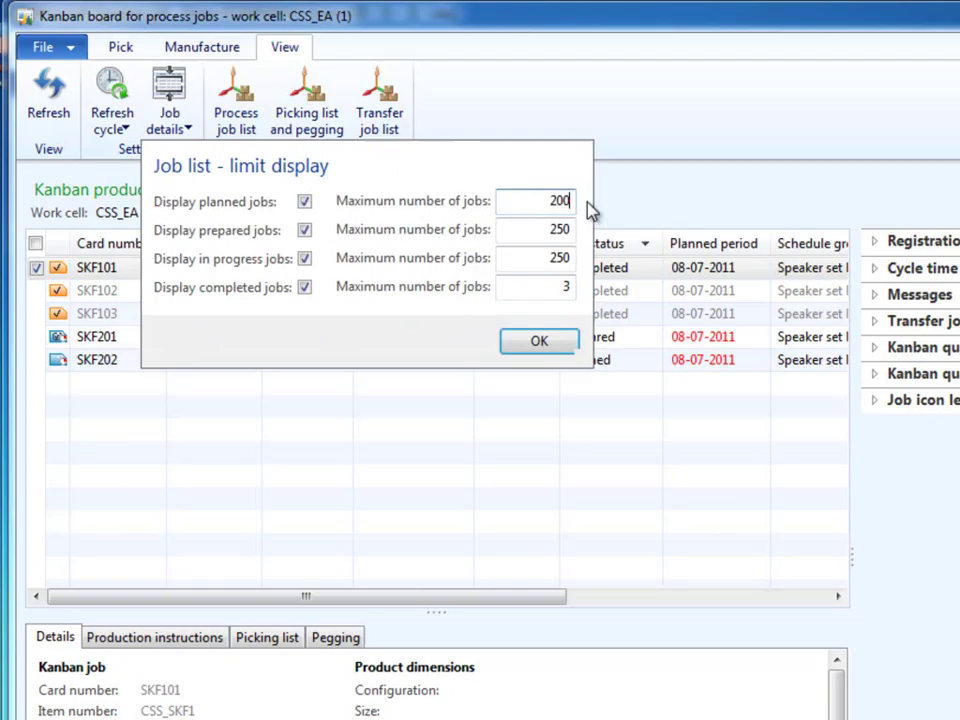
{"action": "left_click", "coordinate": [560, 347]}
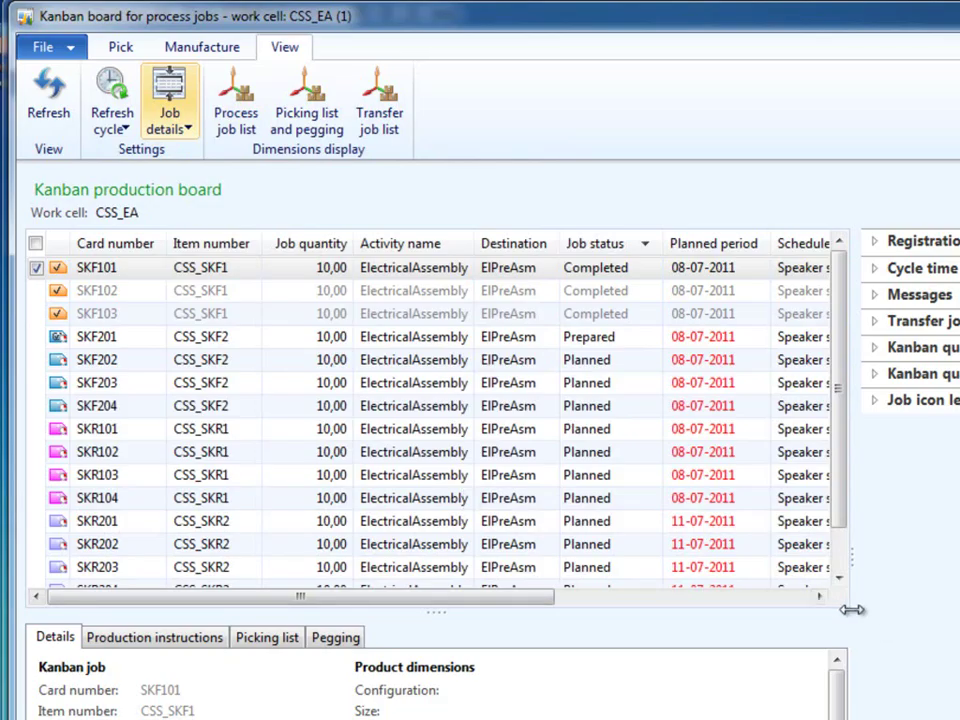
{"action": "left_click_drag", "start_coordinate": [851, 666], "coordinate": [955, 666]}
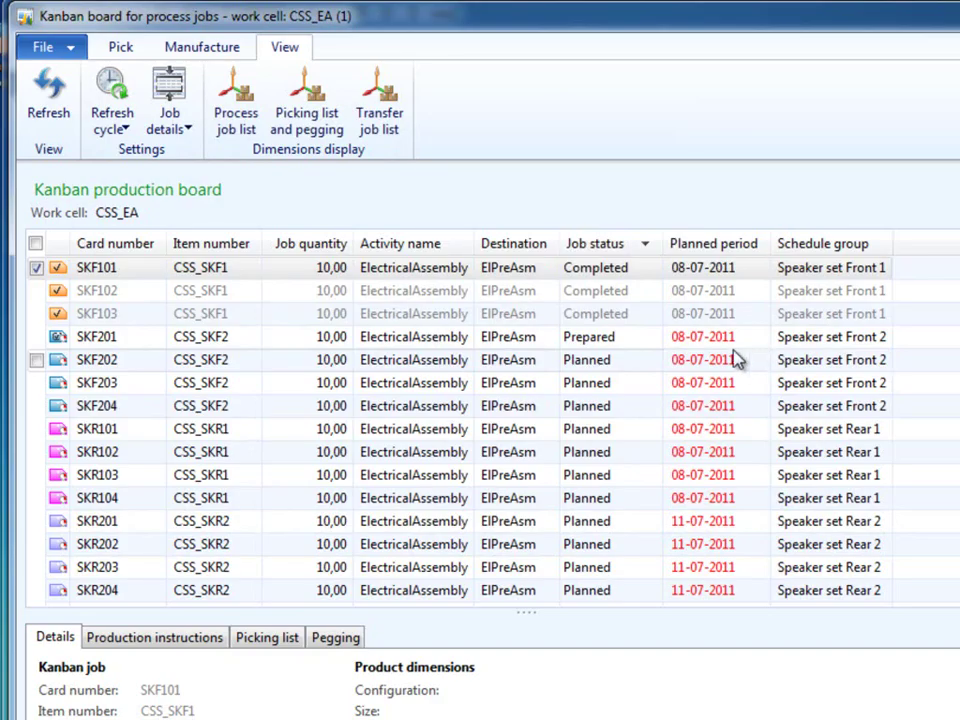
{"action": "mouse_move", "coordinate": [715, 367]}
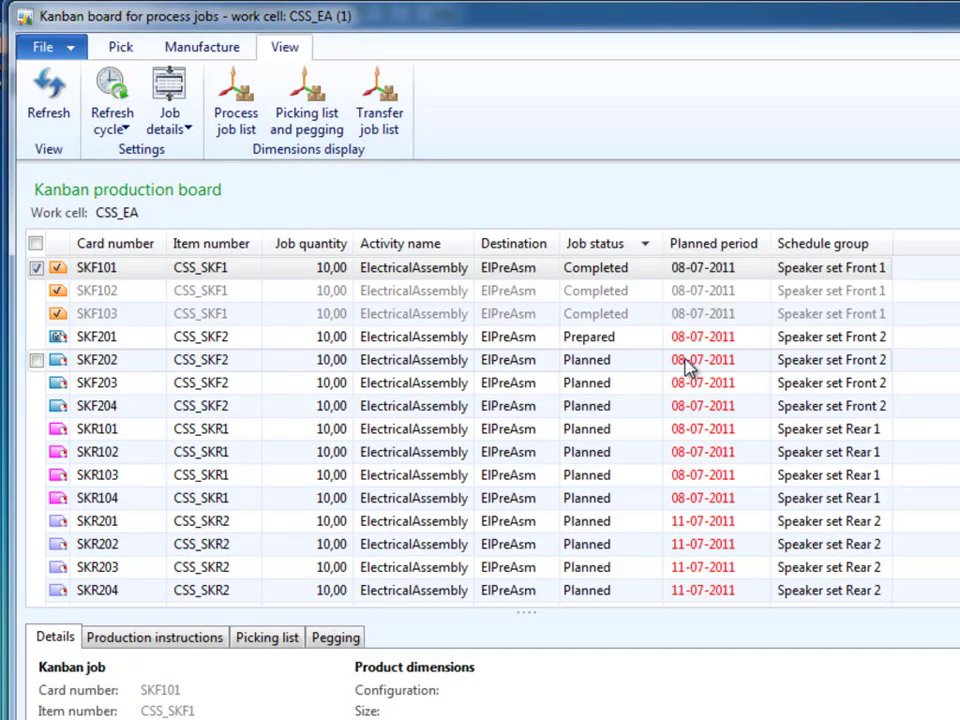
Check SKF202, SKF204 and SKR102, narrow to SKR102 alone, and enlarge the details pane.
{"action": "right_click", "coordinate": [212, 368]}
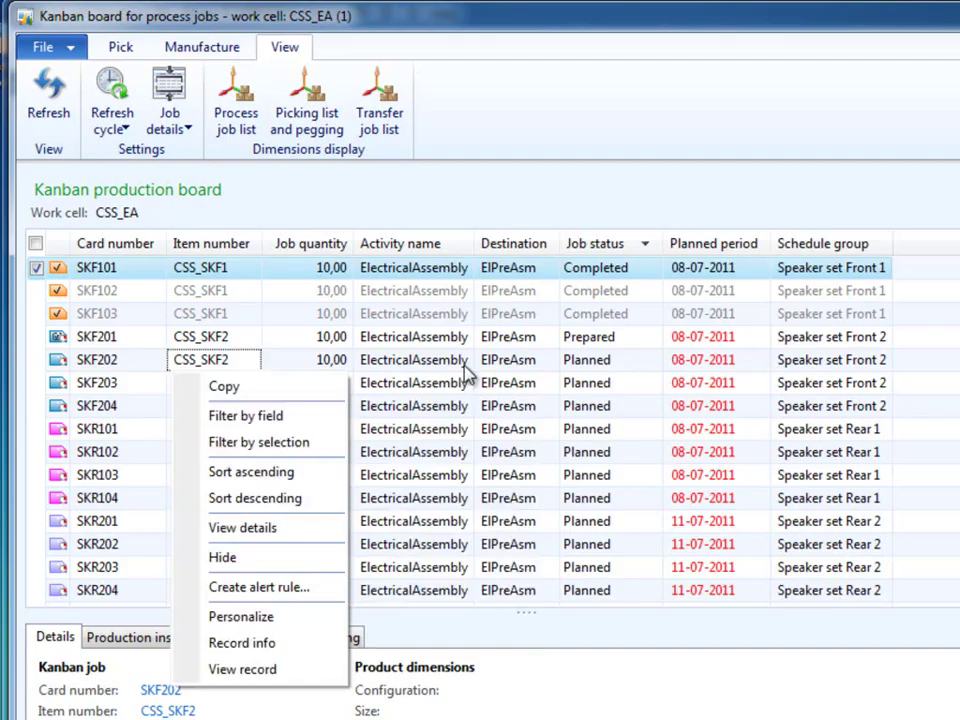
{"action": "right_click", "coordinate": [419, 366]}
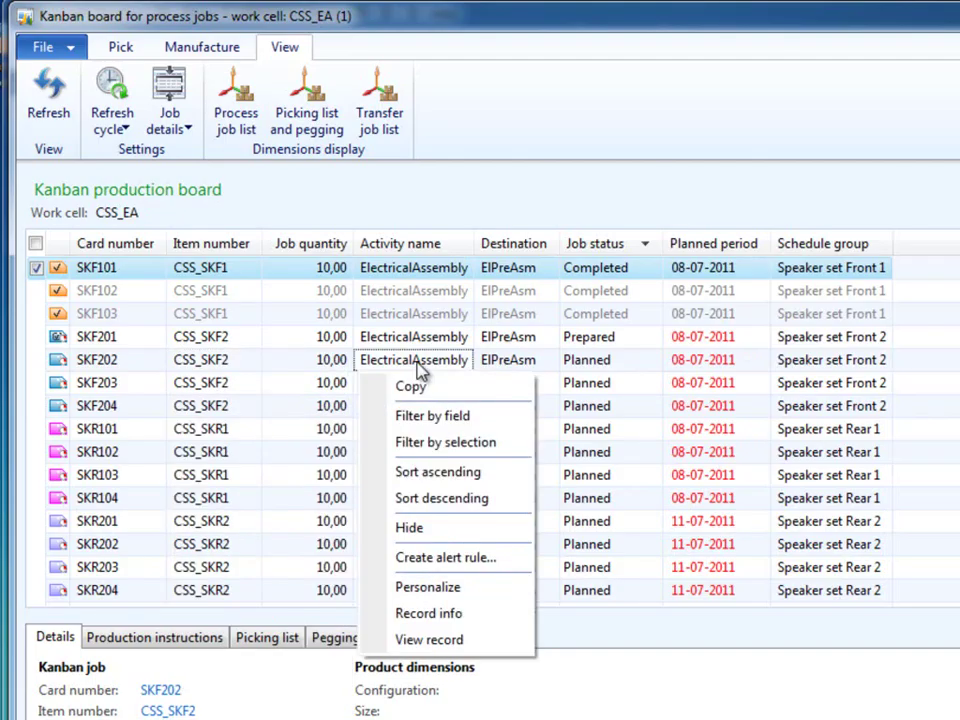
{"action": "left_click", "coordinate": [36, 359]}
{"action": "left_click", "coordinate": [36, 405]}
{"action": "left_click", "coordinate": [36, 451]}
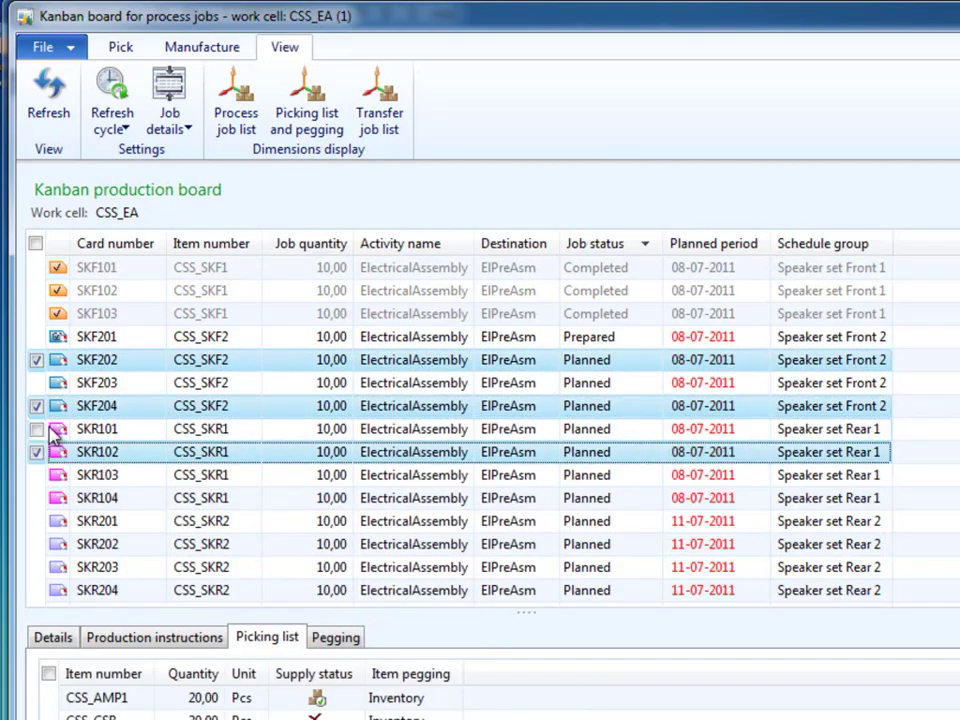
{"action": "left_click", "coordinate": [36, 359]}
{"action": "left_click", "coordinate": [36, 405]}
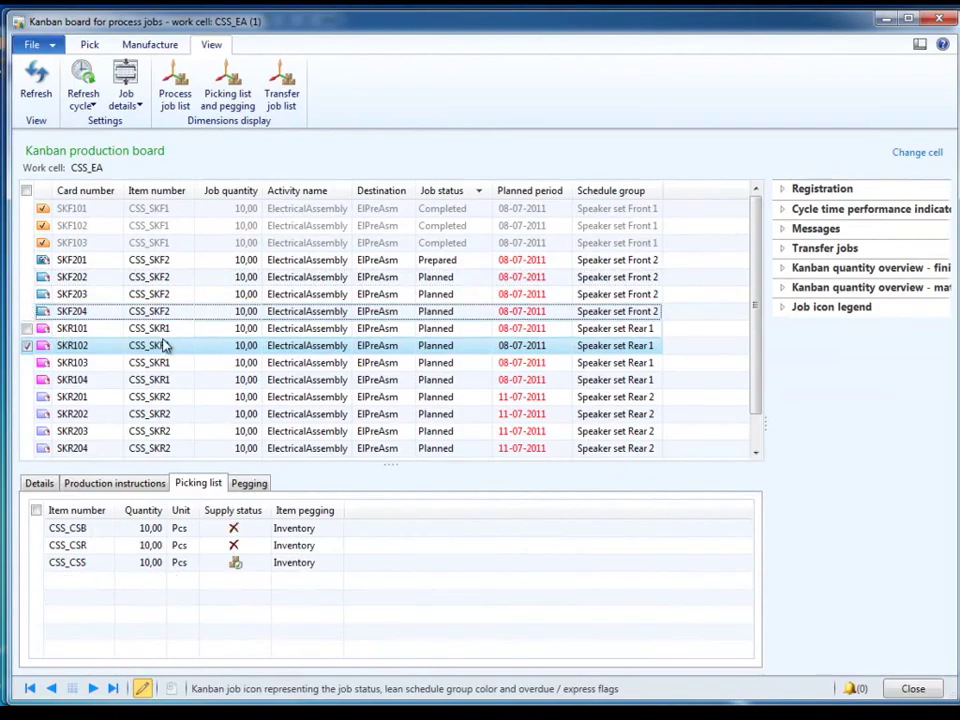
{"action": "left_click", "coordinate": [160, 397]}
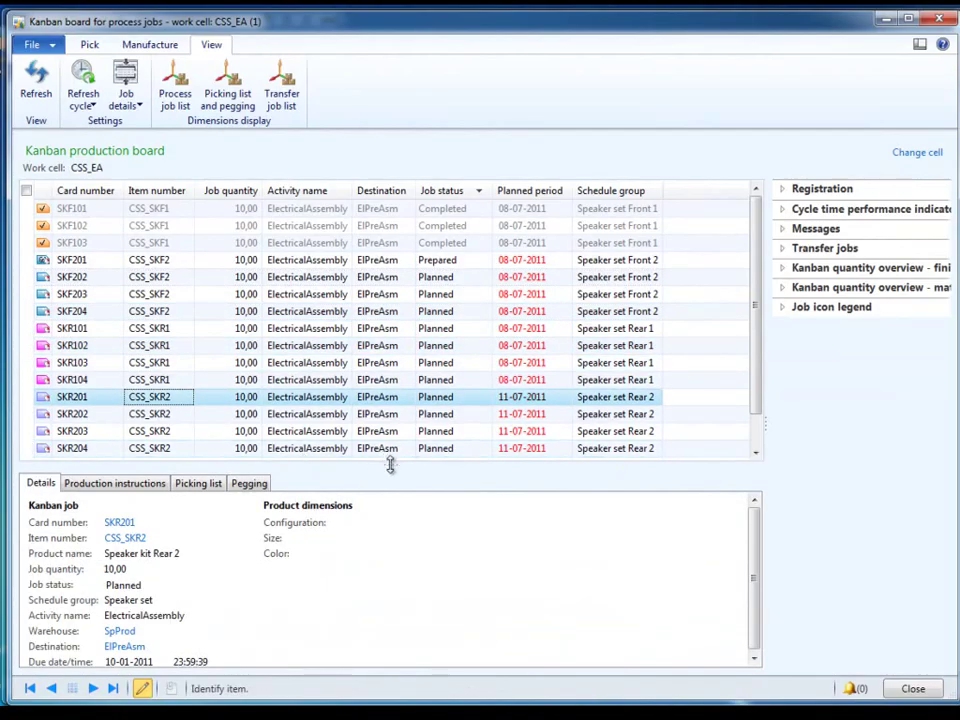
{"action": "left_click_drag", "start_coordinate": [390, 465], "coordinate": [396, 385]}
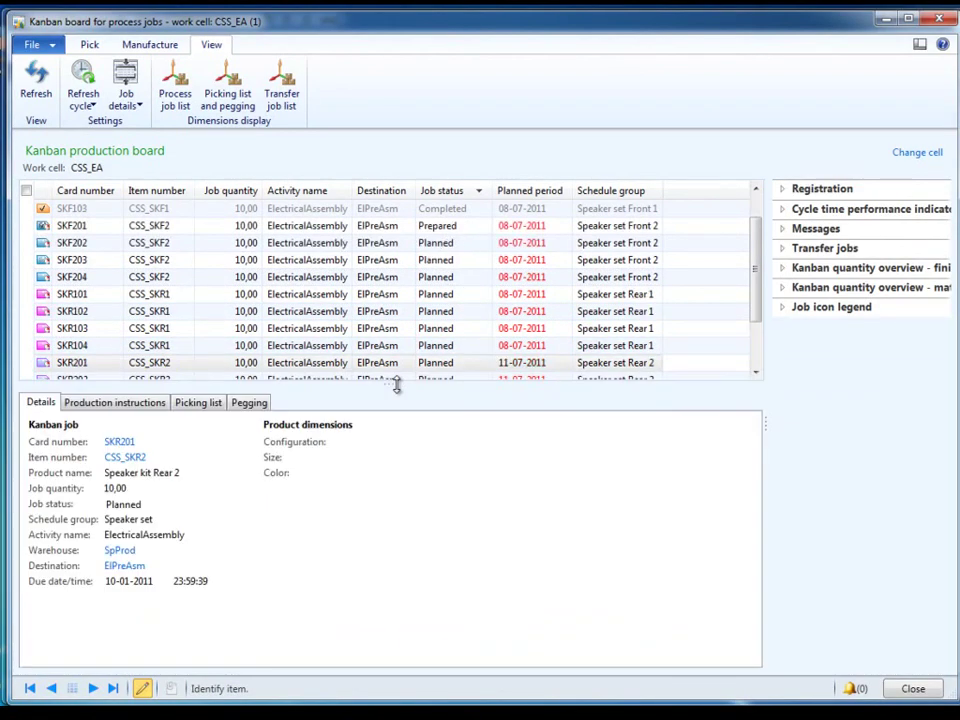
Check jobs SKF202, SKF203, SKF204 and SKR102 together for a combined picking list.
{"action": "left_click", "coordinate": [27, 242]}
{"action": "left_click", "coordinate": [27, 259]}
{"action": "left_click", "coordinate": [27, 276]}
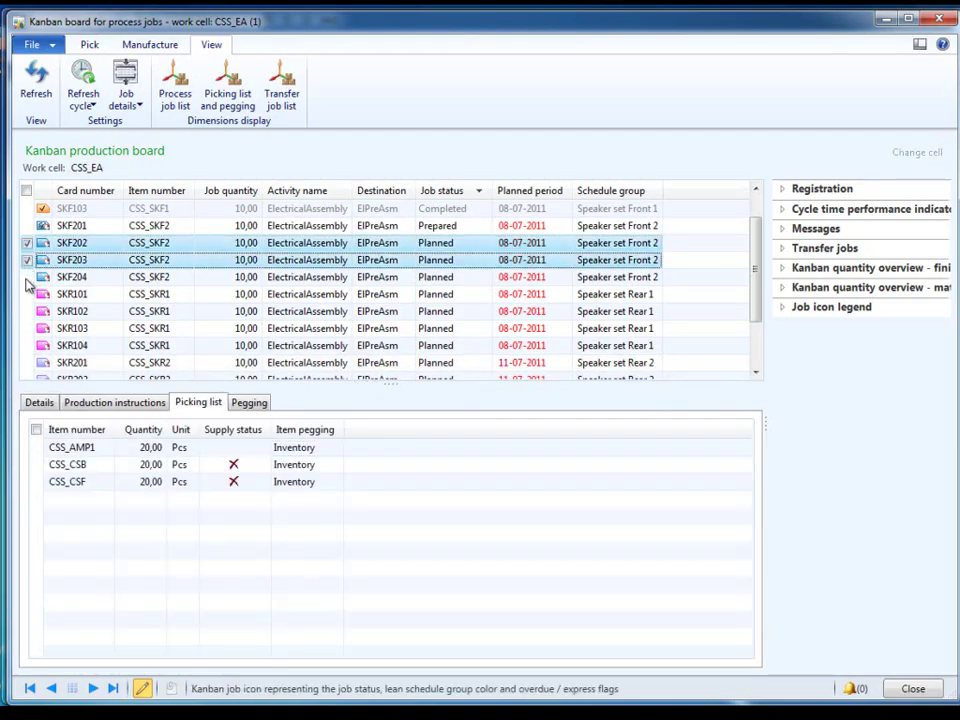
{"action": "left_click", "coordinate": [27, 311]}
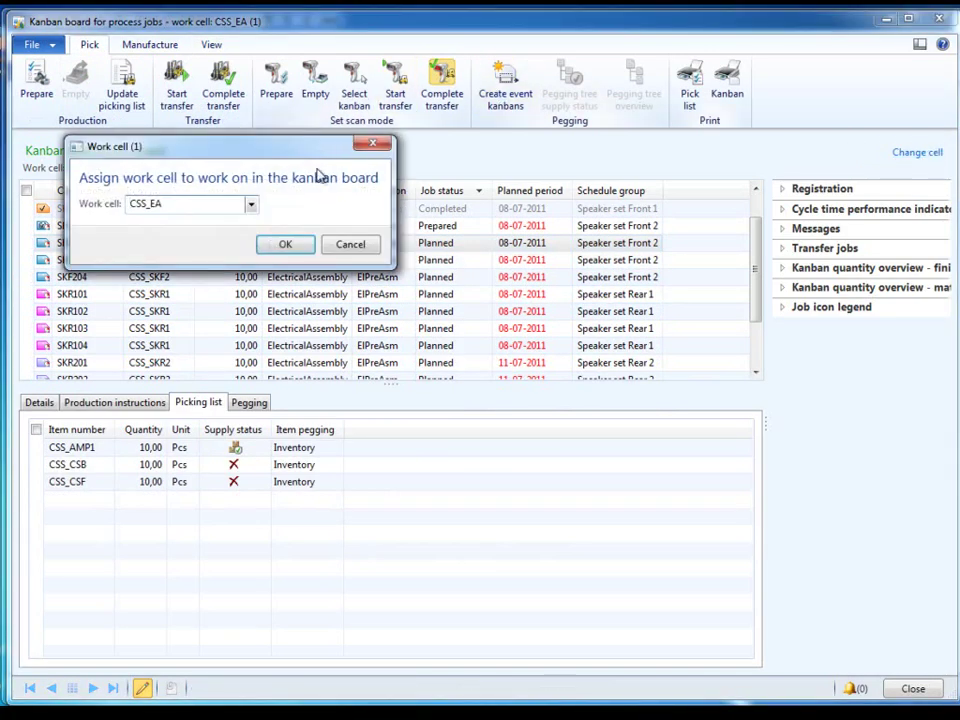
{"action": "left_click", "coordinate": [250, 204]}
Switch to work cell CSS_PACK, view SET05's production instructions, and check SET03–SET05 together.
{"action": "left_click", "coordinate": [168, 268]}
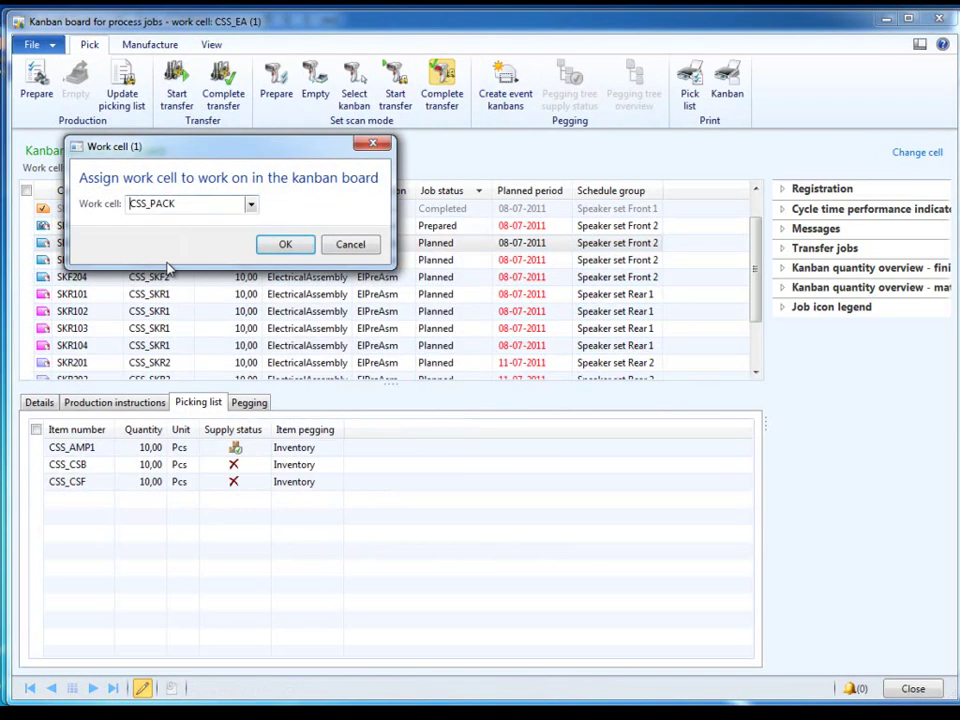
{"action": "left_click", "coordinate": [285, 244]}
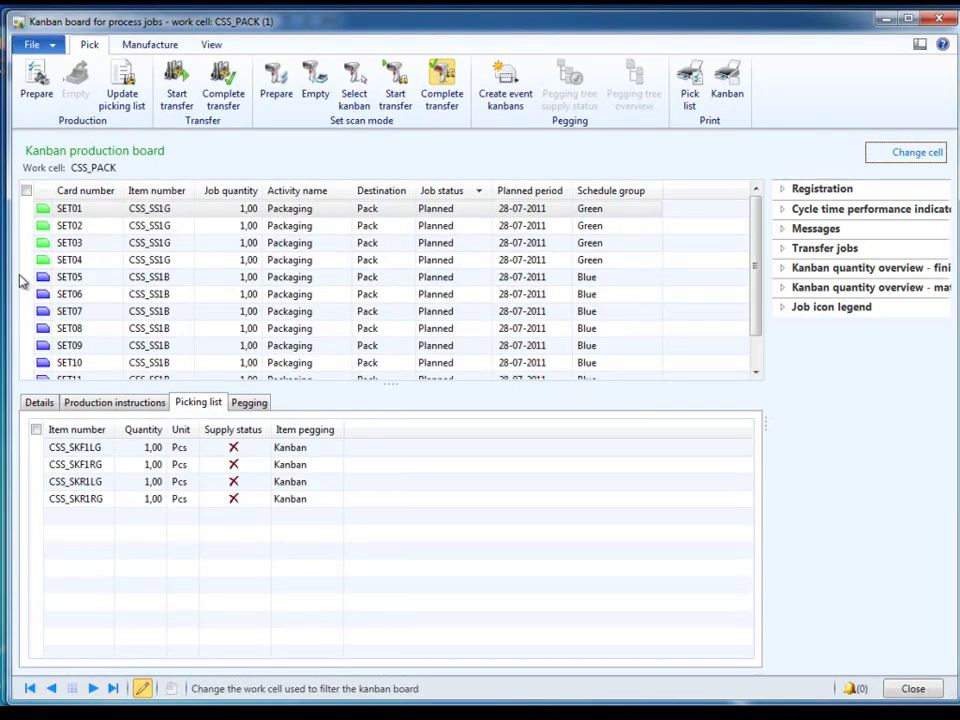
{"action": "left_click", "coordinate": [26, 277]}
{"action": "left_click", "coordinate": [127, 404]}
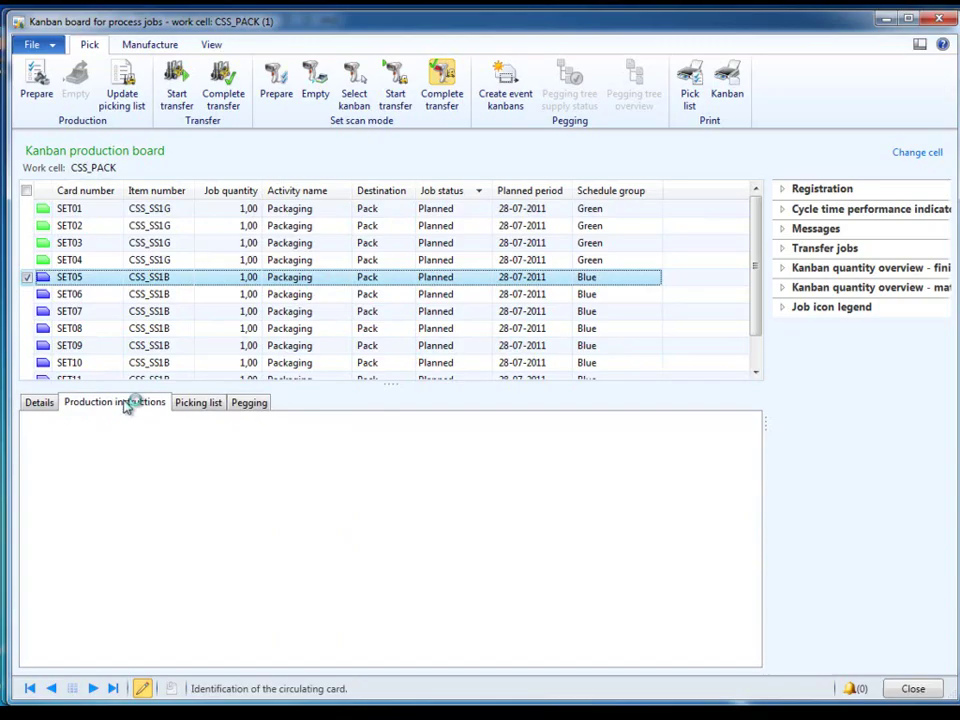
{"action": "left_click_drag", "start_coordinate": [394, 388], "coordinate": [398, 325]}
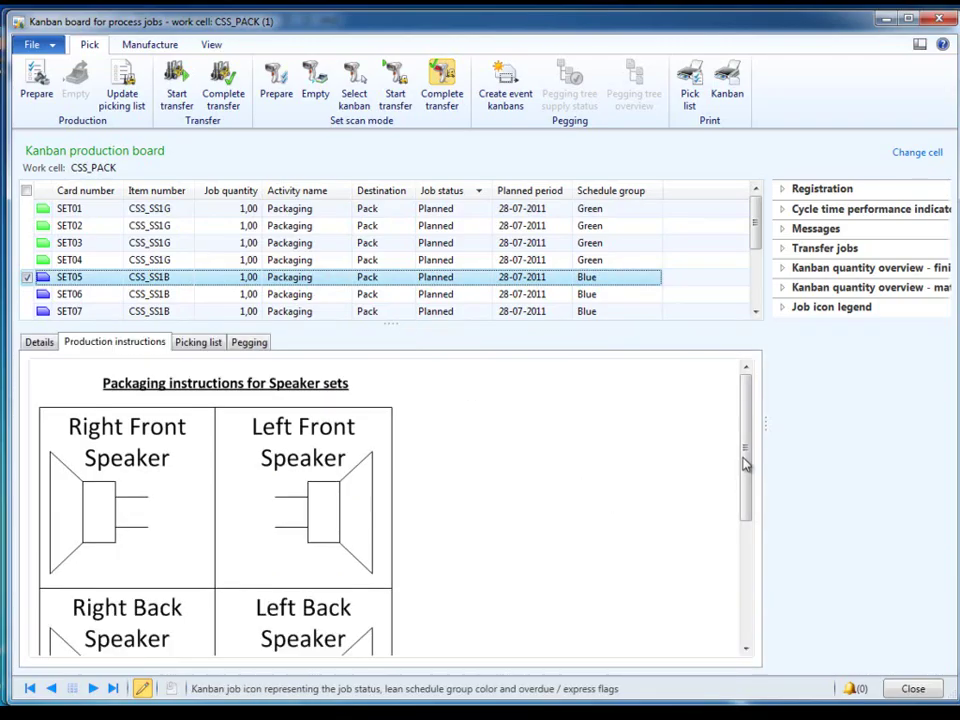
{"action": "left_click_drag", "start_coordinate": [745, 463], "coordinate": [750, 405]}
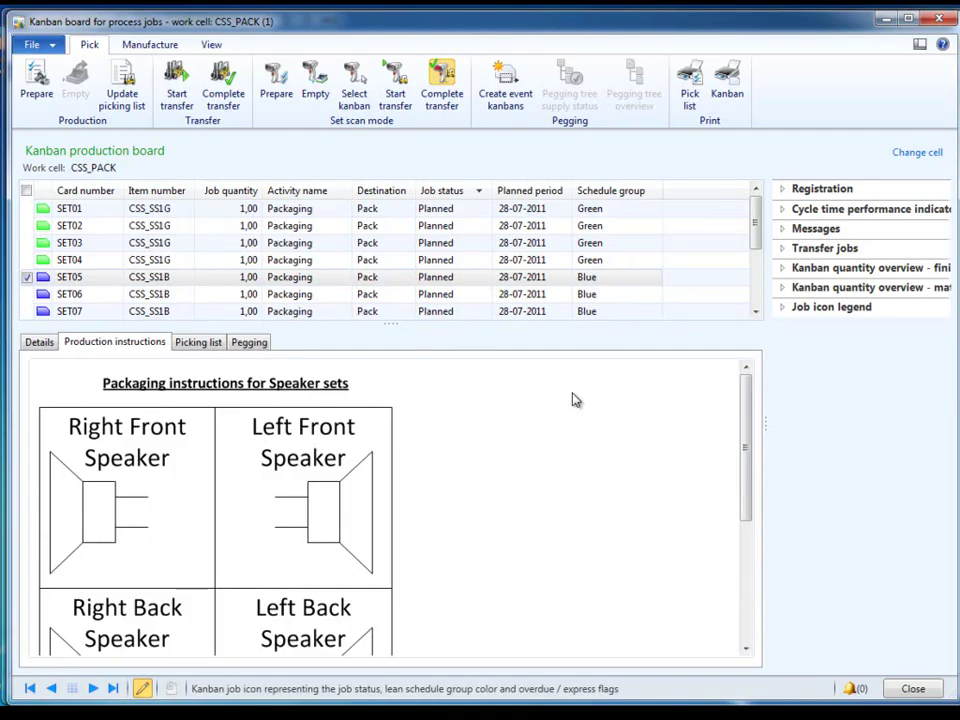
{"action": "left_click", "coordinate": [27, 260]}
{"action": "left_click", "coordinate": [27, 243]}
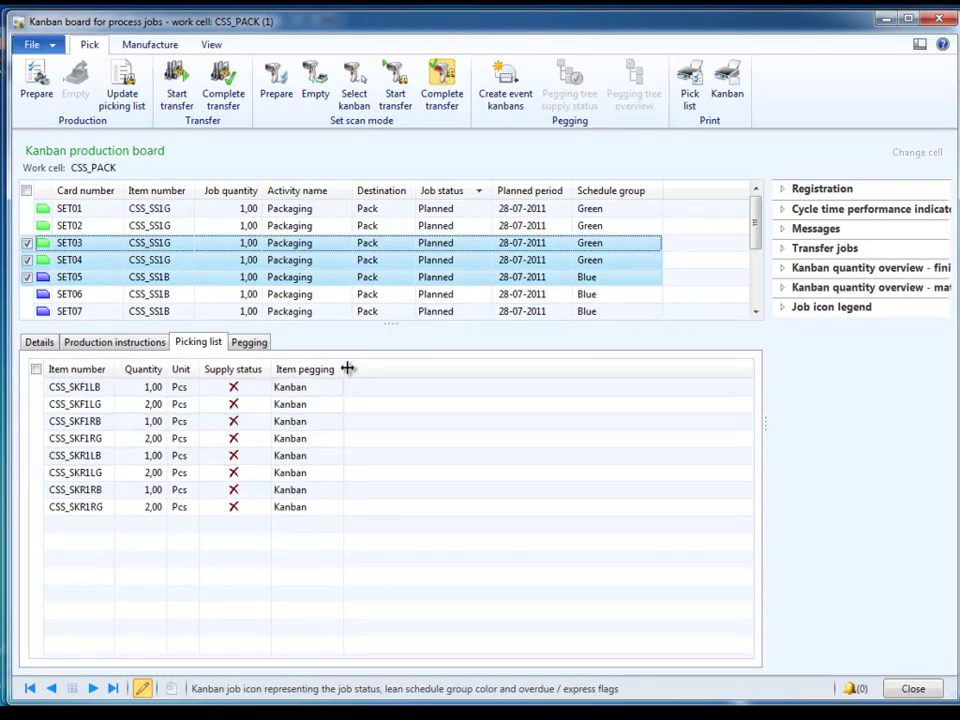
Show the pegging for job SET02 alone, unchecking SET03–SET05, and prepare SET02.
{"action": "left_click", "coordinate": [259, 345]}
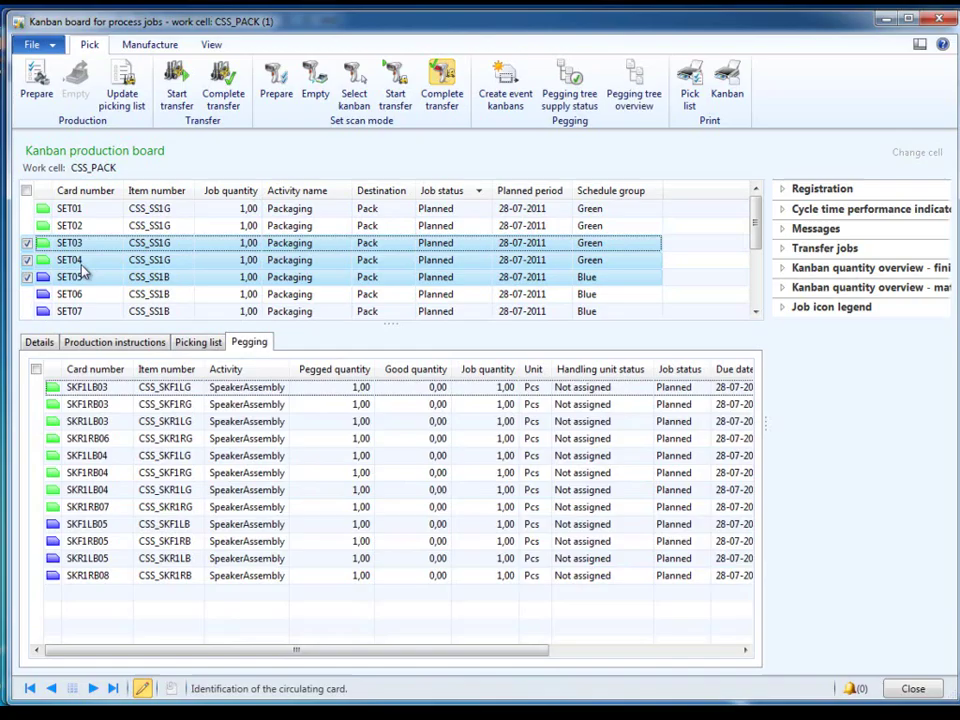
{"action": "mouse_move", "coordinate": [86, 287]}
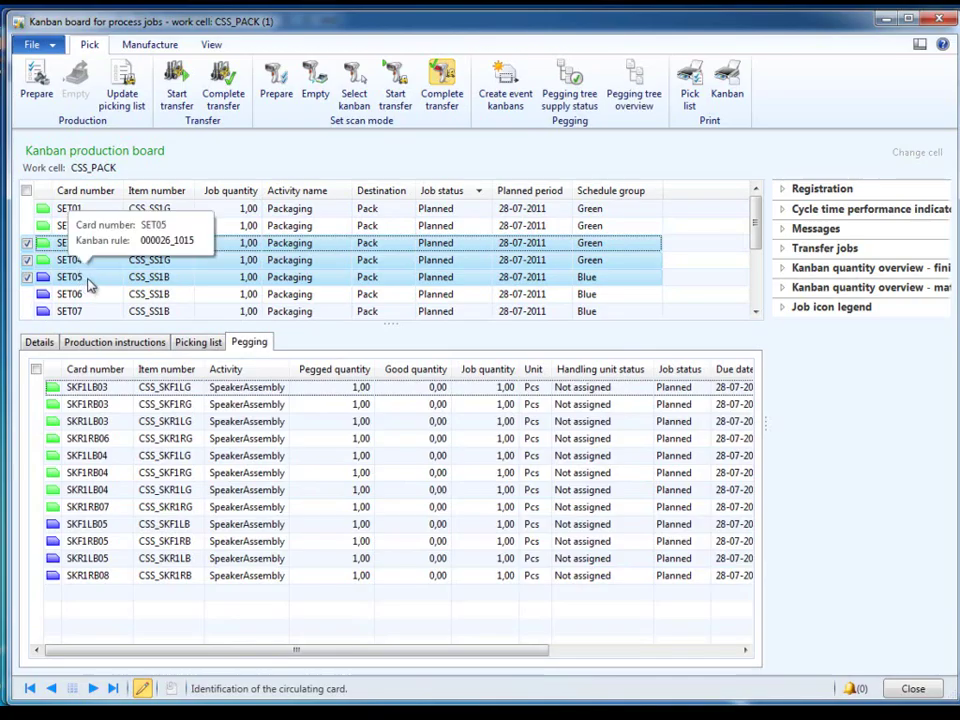
{"action": "left_click", "coordinate": [27, 225]}
{"action": "left_click", "coordinate": [27, 242]}
{"action": "left_click", "coordinate": [27, 259]}
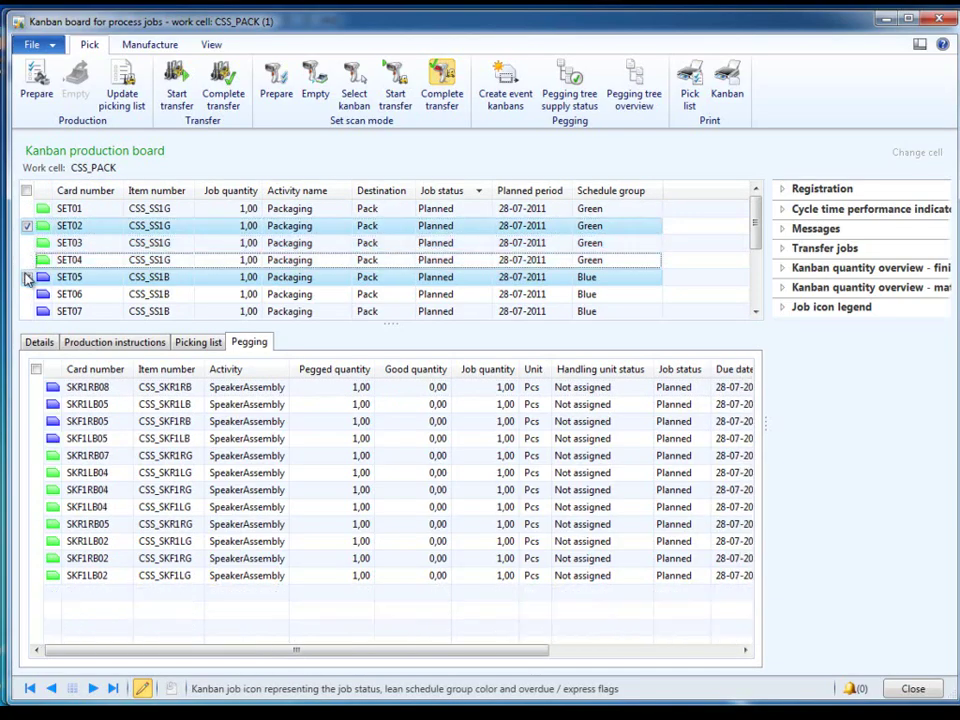
{"action": "left_click", "coordinate": [27, 277]}
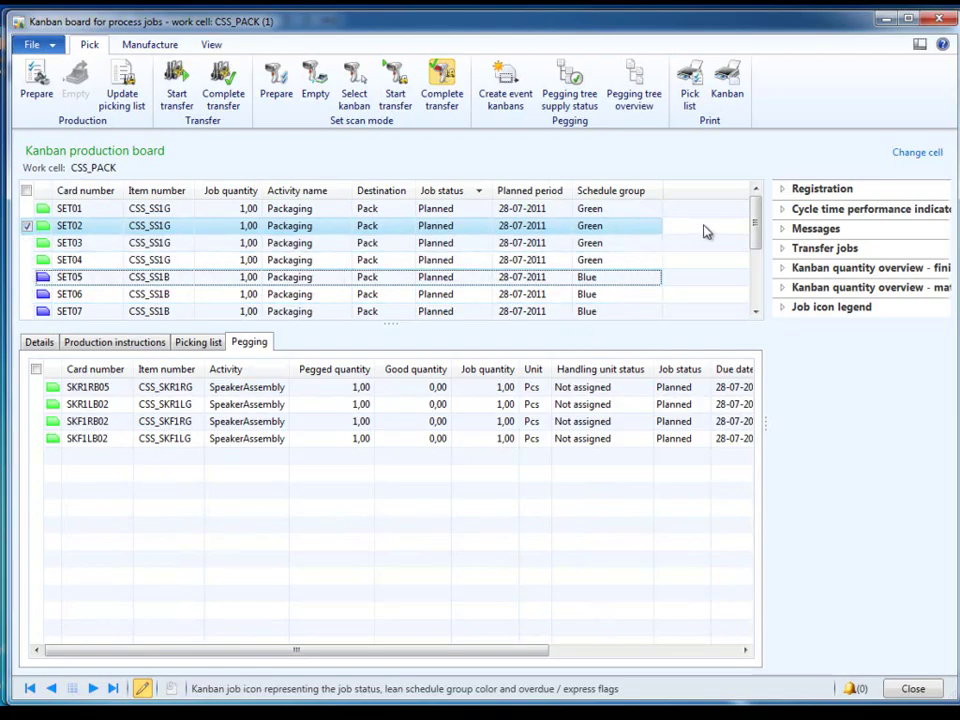
{"action": "left_click", "coordinate": [36, 80]}
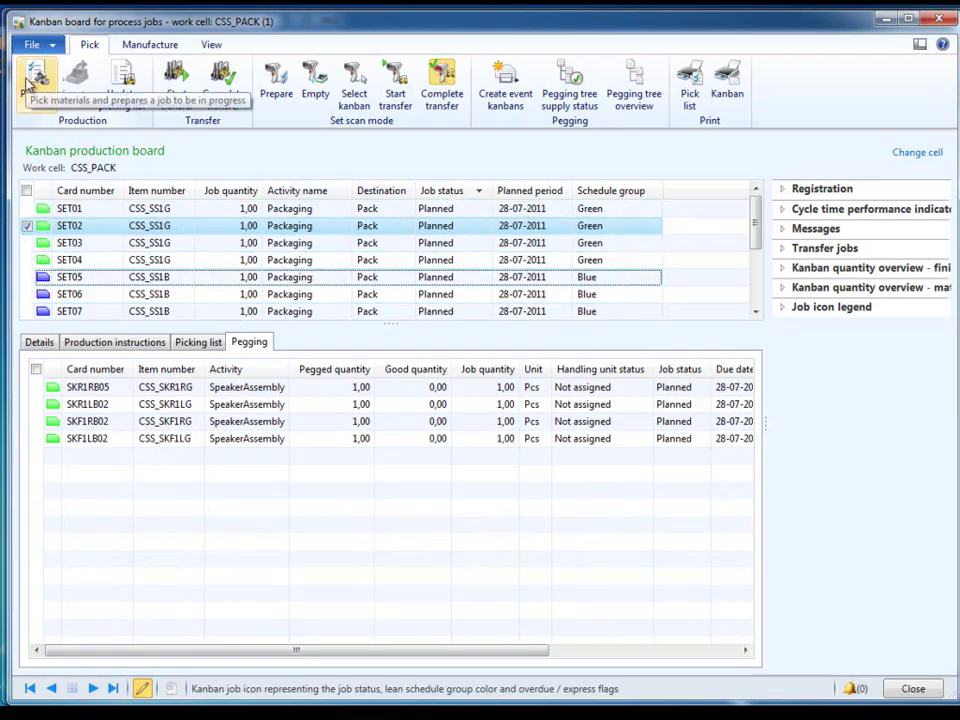
{"action": "left_click", "coordinate": [150, 44]}
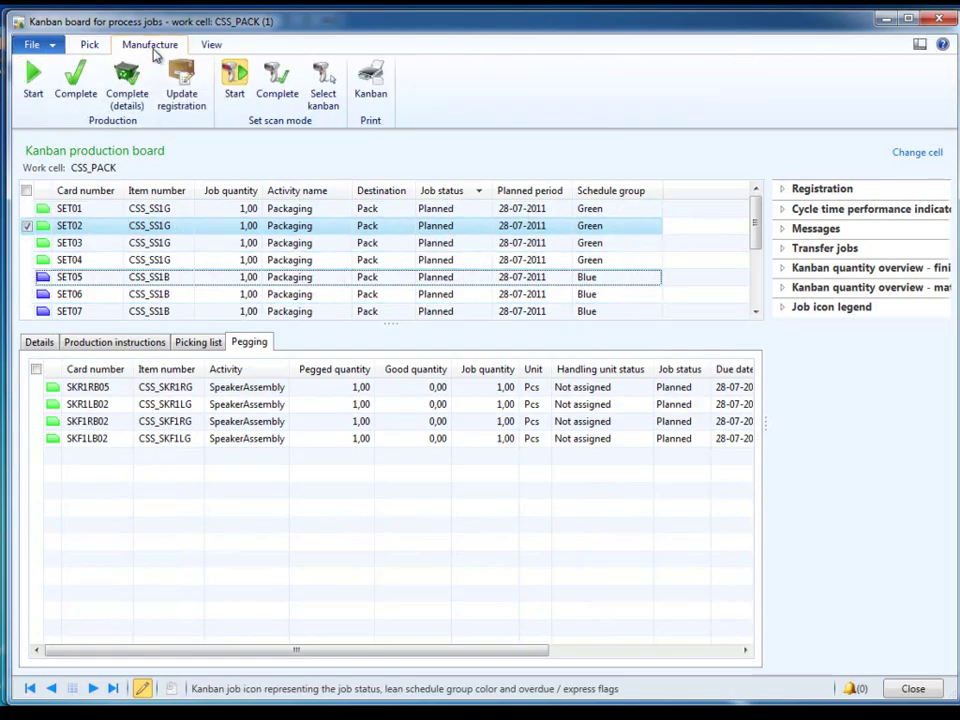
Change the board's work cell to SCPS_Cover.
{"action": "left_click", "coordinate": [90, 46]}
{"action": "left_click", "coordinate": [917, 152]}
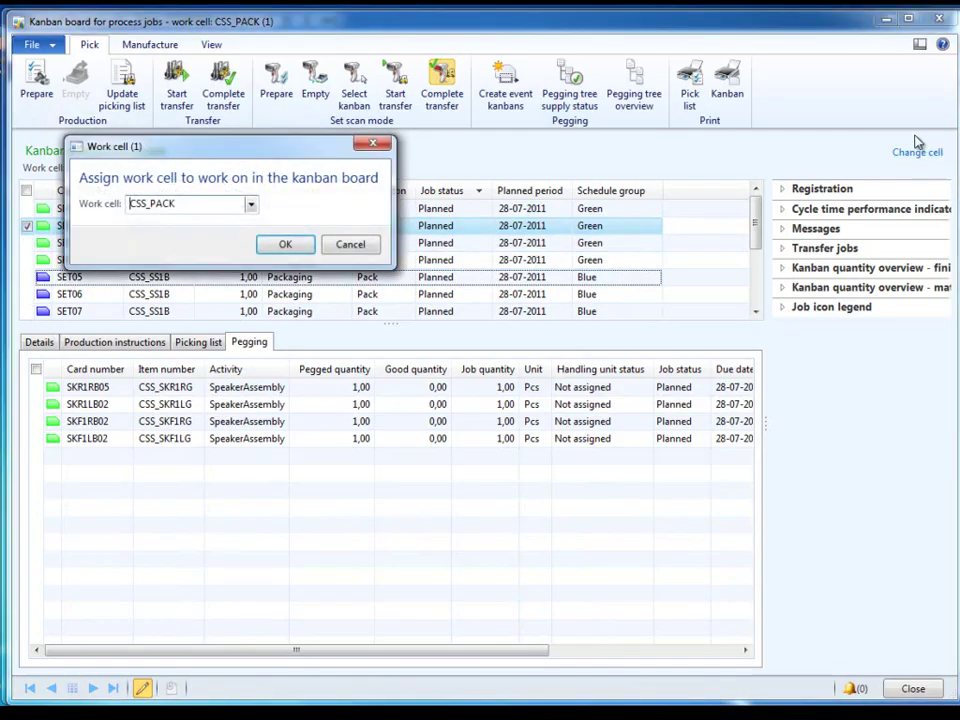
{"action": "left_click", "coordinate": [249, 204]}
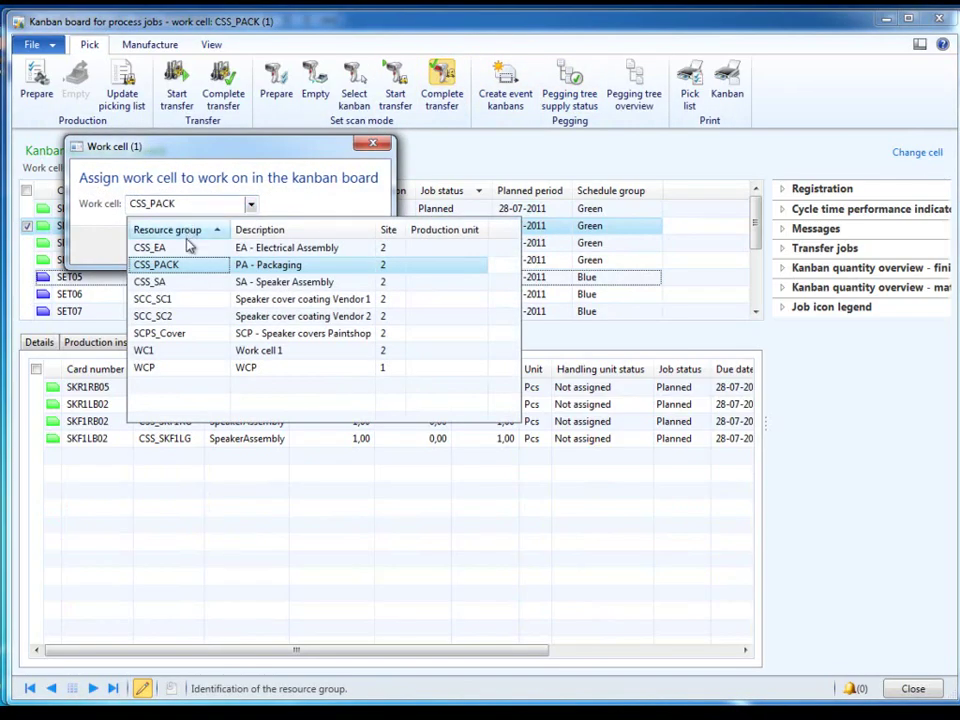
{"action": "left_click", "coordinate": [157, 344]}
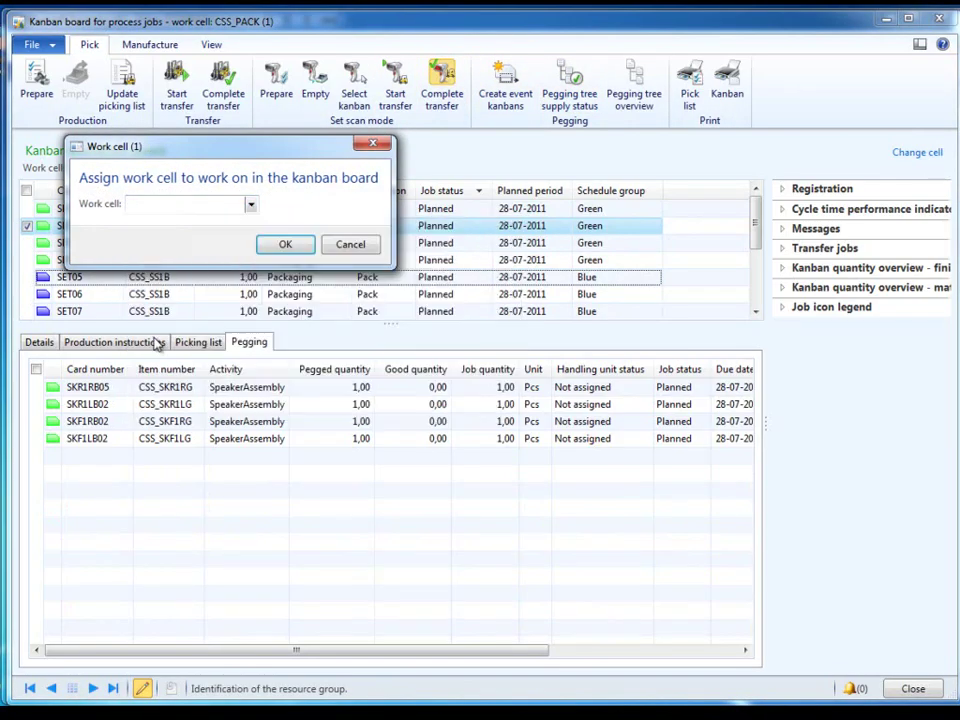
{"action": "left_click", "coordinate": [296, 245]}
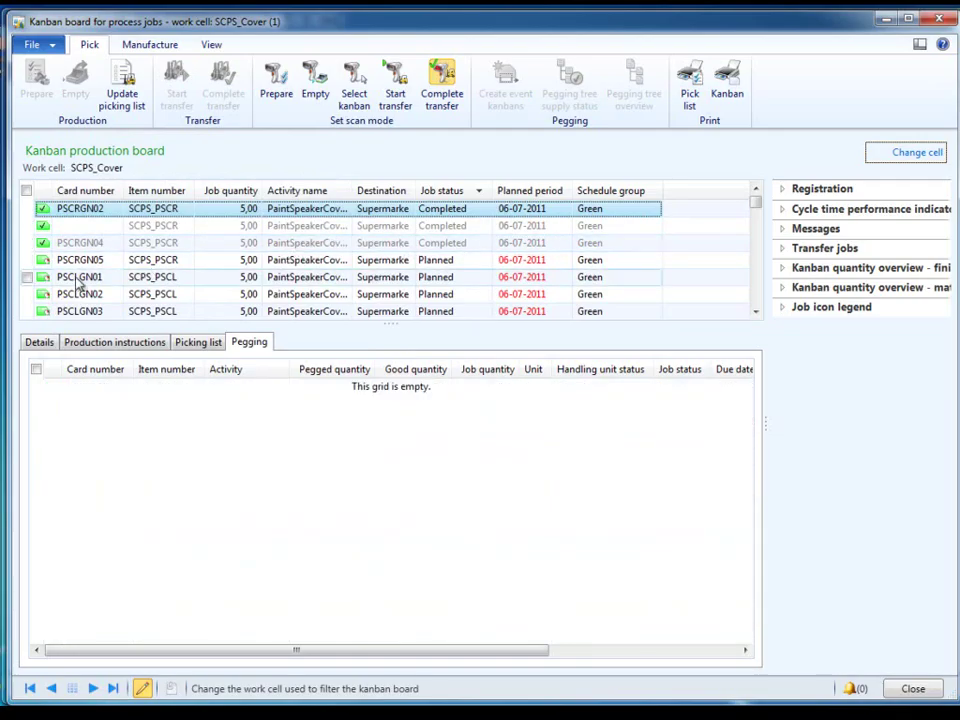
Check job PSCRGN05 and run it through Prepare, Start and Complete.
{"action": "left_click", "coordinate": [28, 261]}
{"action": "left_click", "coordinate": [28, 261]}
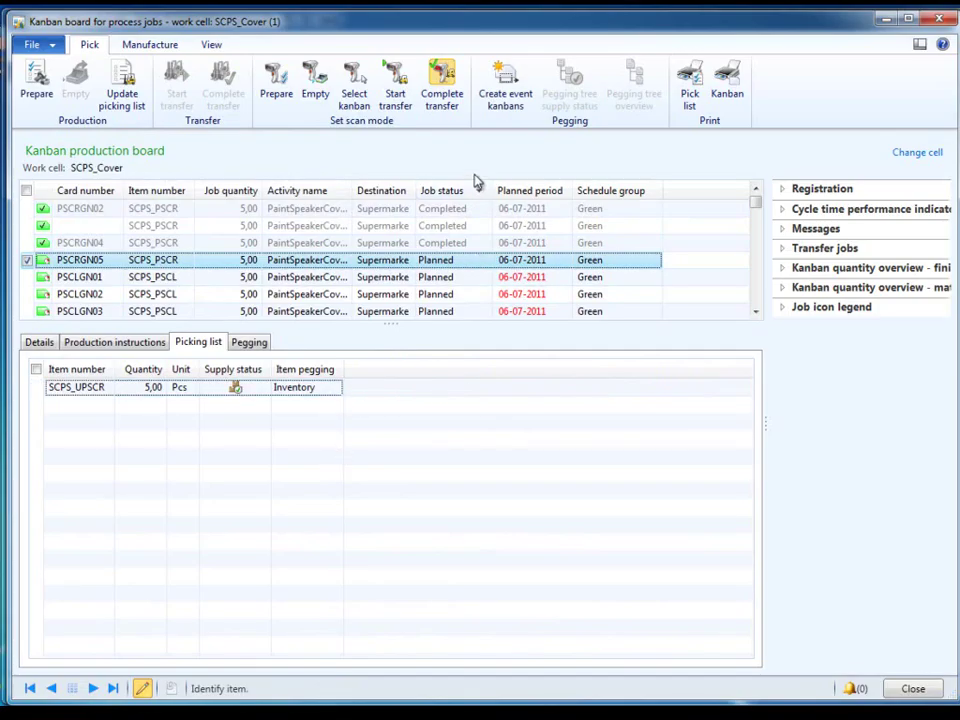
{"action": "left_click", "coordinate": [36, 80]}
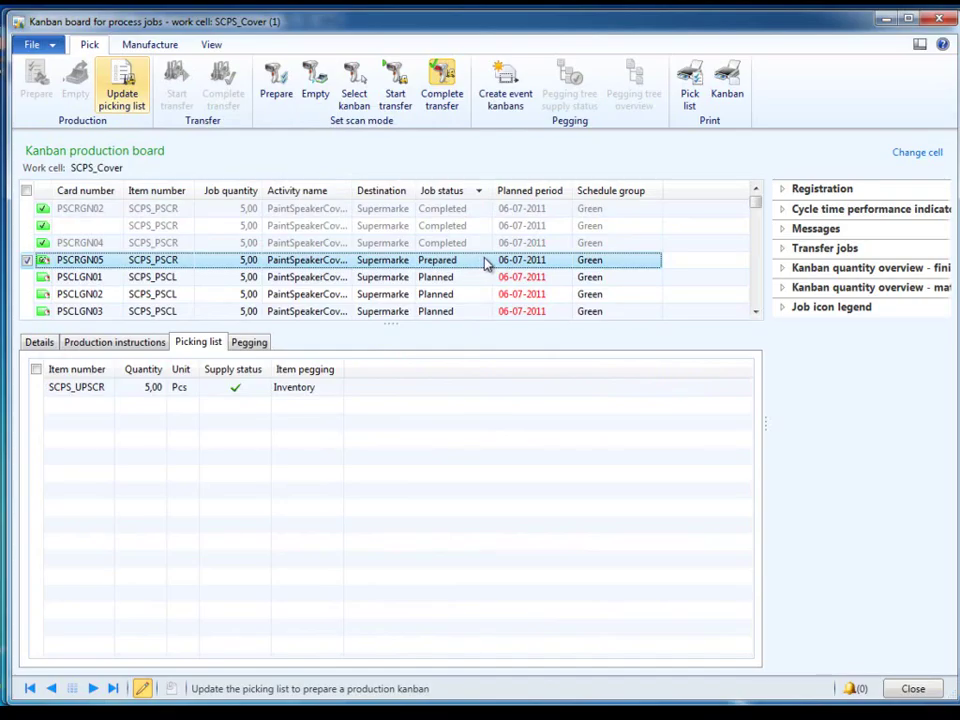
{"action": "scroll", "coordinate": [756, 311], "scroll_direction": "down", "scroll_amount": 3}
{"action": "left_click", "coordinate": [150, 44]}
{"action": "left_click", "coordinate": [35, 78]}
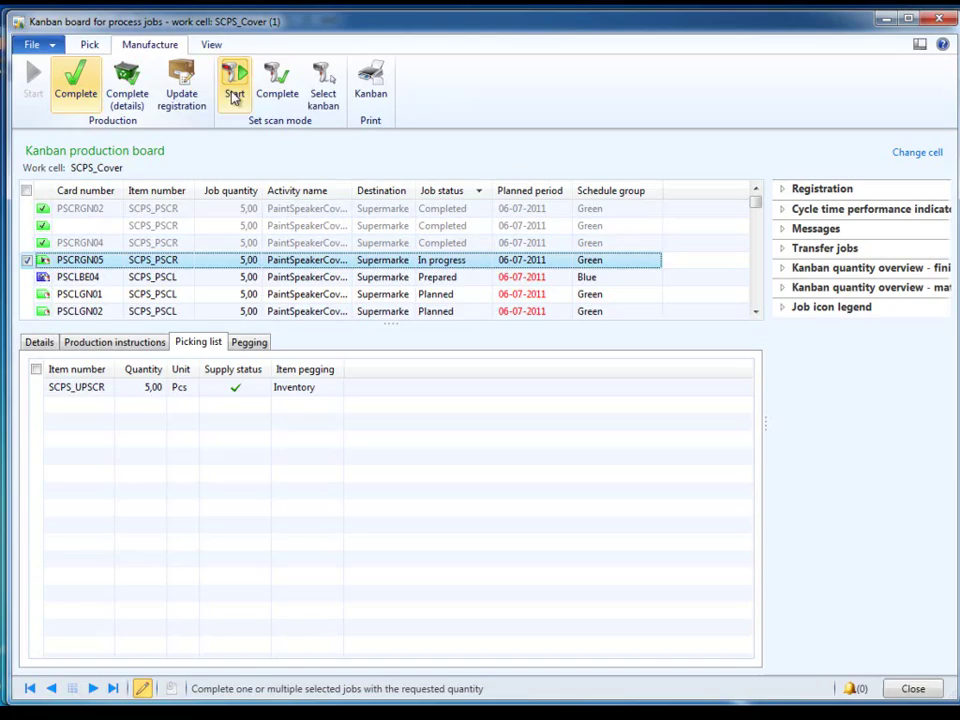
{"action": "left_click", "coordinate": [72, 88]}
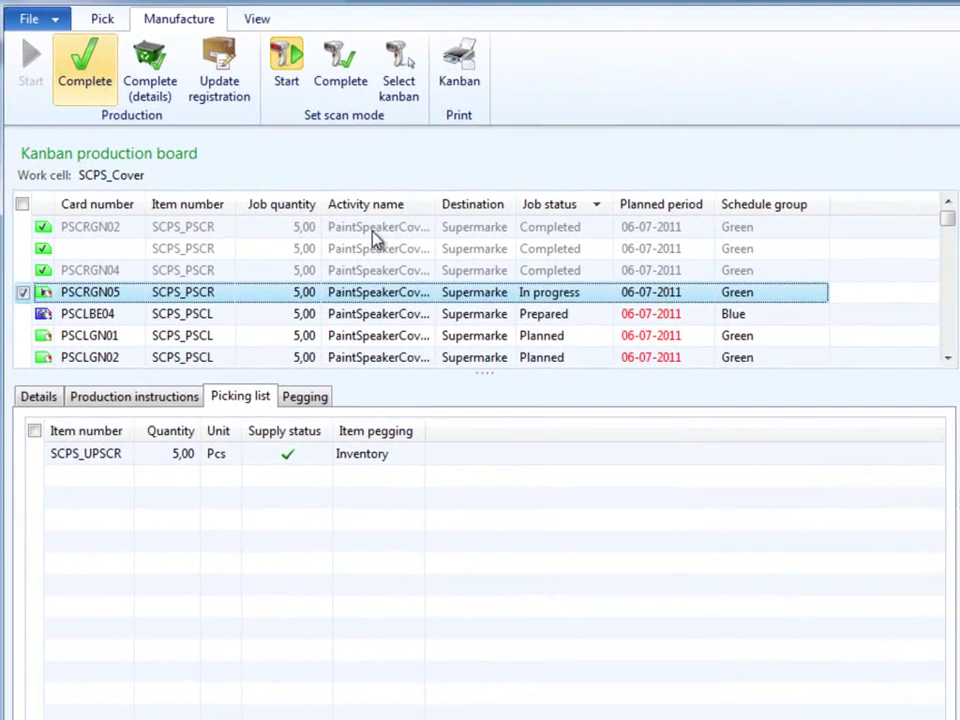
{"action": "left_click", "coordinate": [76, 80]}
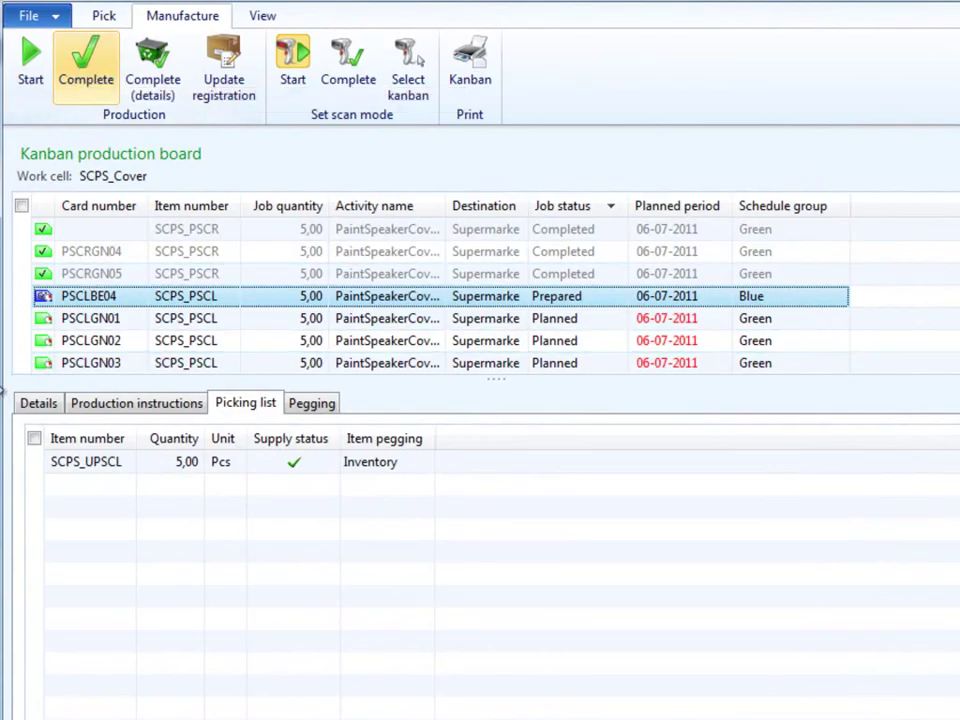
{"action": "left_click", "coordinate": [20, 322]}
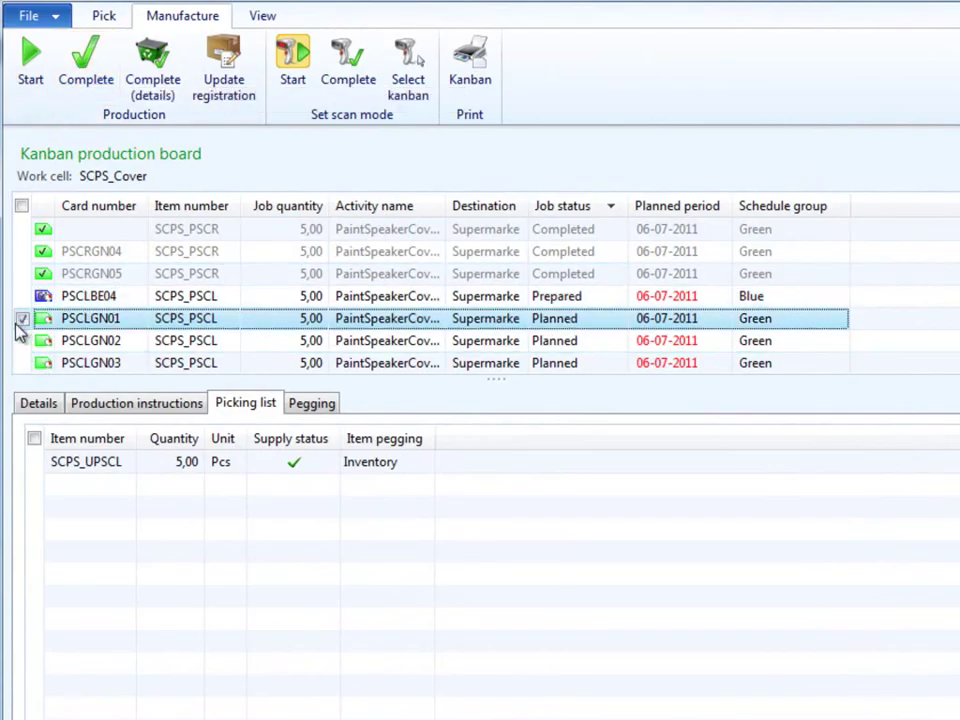
Complete job PSCLGN01 with details, entering an error quantity of 2.
{"action": "left_click", "coordinate": [166, 74]}
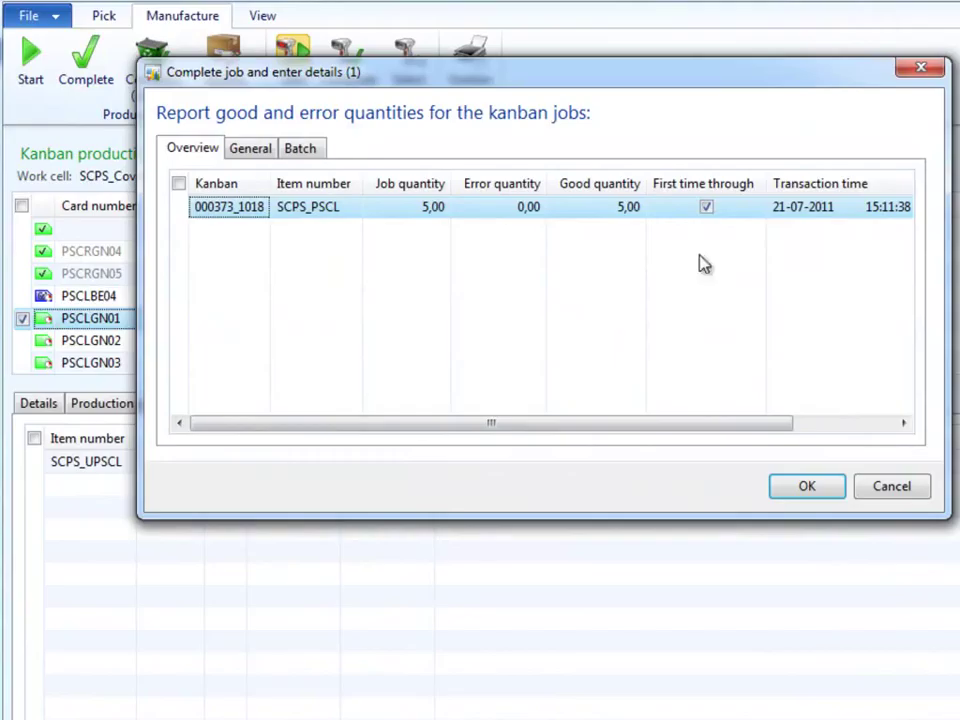
{"action": "left_click", "coordinate": [501, 208]}
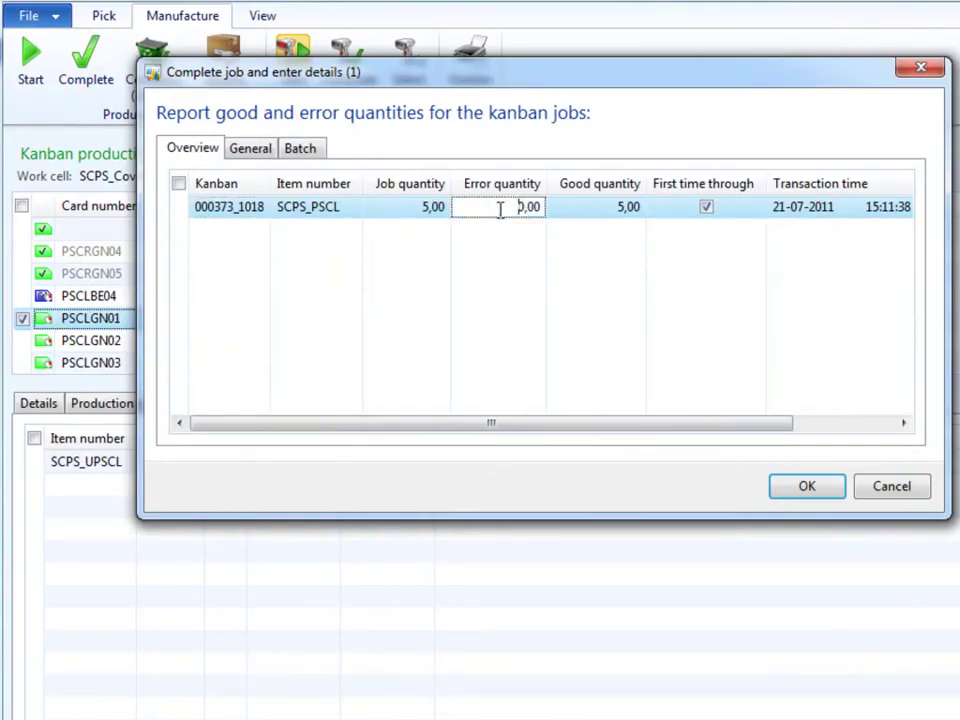
{"action": "double_click", "coordinate": [529, 207]}
{"action": "type", "text": "2"}
{"action": "key", "text": "Return"}
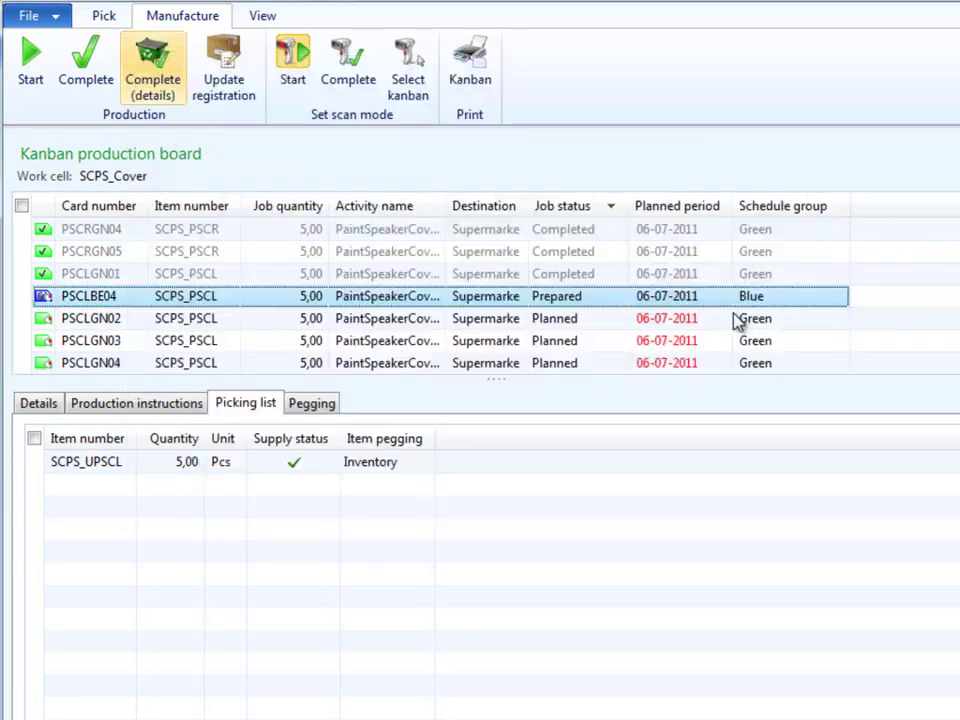
{"action": "left_click", "coordinate": [17, 341]}
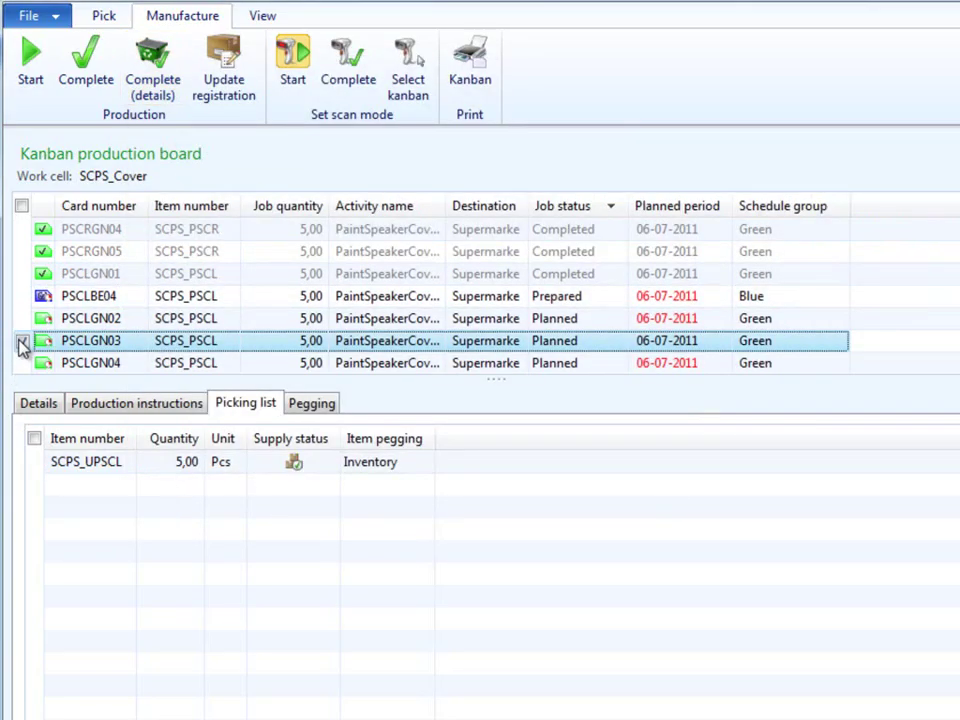
Complete kanban job PSCLGN03 from the Manufacture commands.
{"action": "left_click", "coordinate": [21, 341]}
{"action": "left_click", "coordinate": [185, 16]}
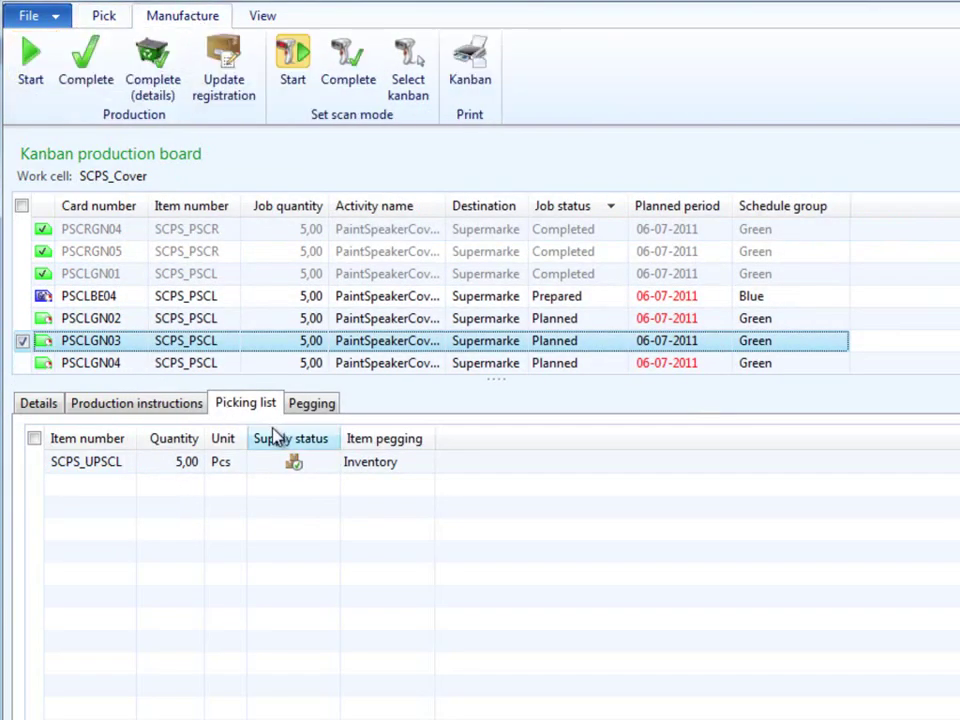
{"action": "left_click", "coordinate": [86, 65]}
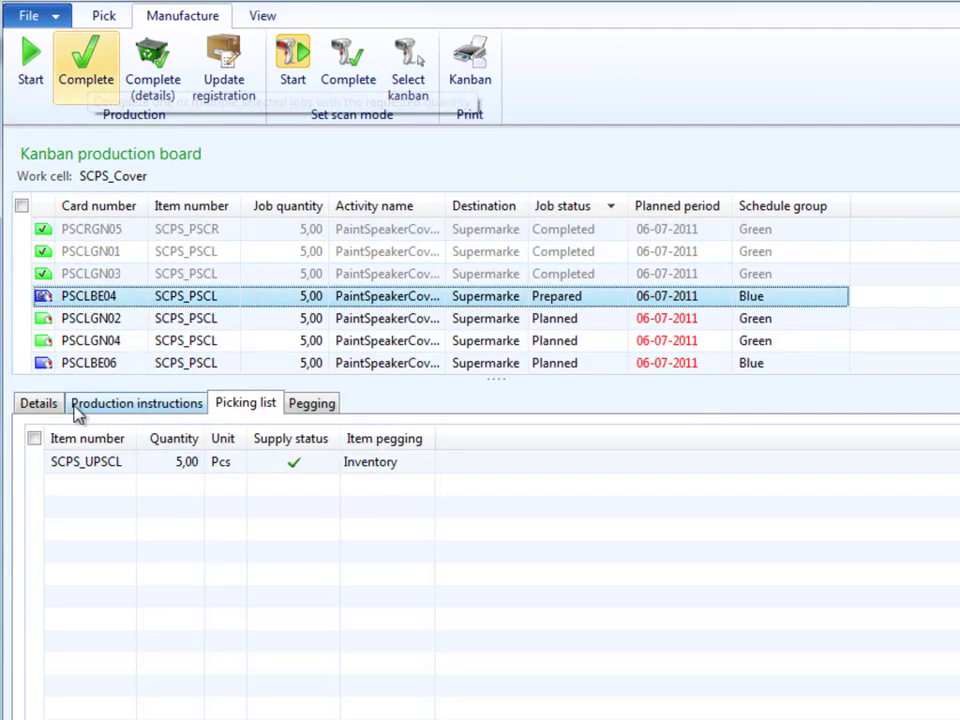
Complete kanban job PSCLGN04 and widen the side panel of board sections.
{"action": "left_click", "coordinate": [24, 341]}
{"action": "left_click", "coordinate": [22, 341]}
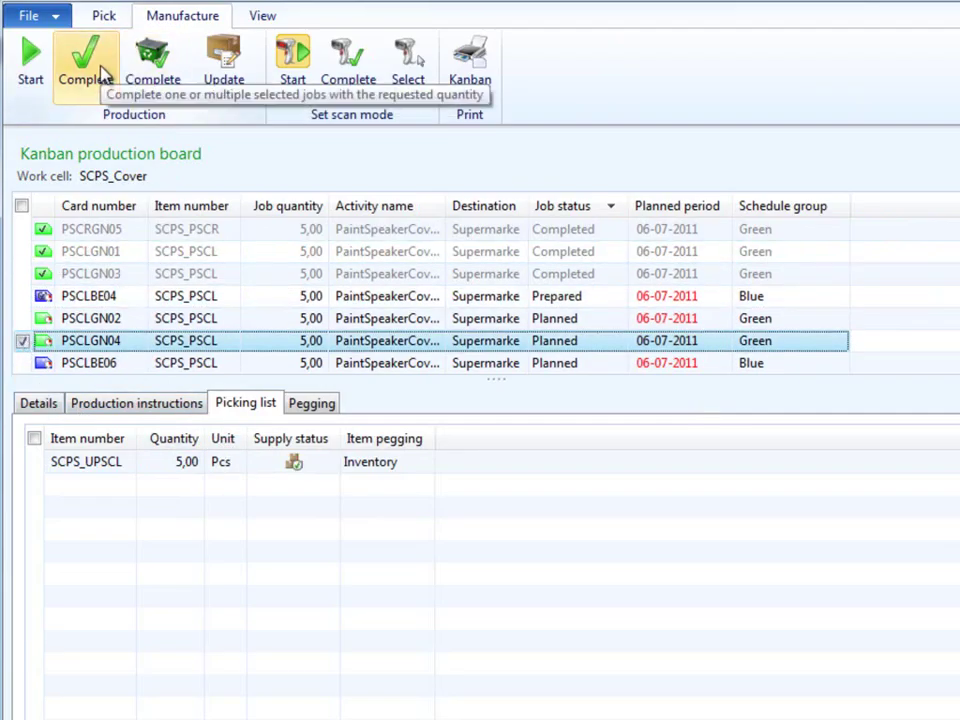
{"action": "left_click", "coordinate": [100, 73]}
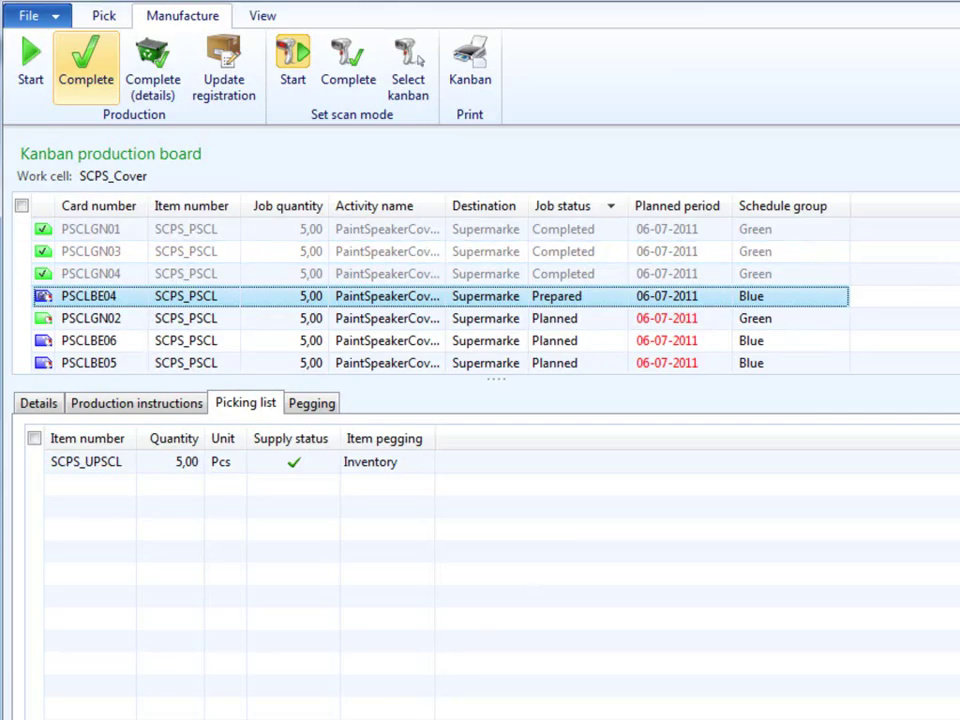
{"action": "left_click_drag", "start_coordinate": [915, 510], "coordinate": [610, 510]}
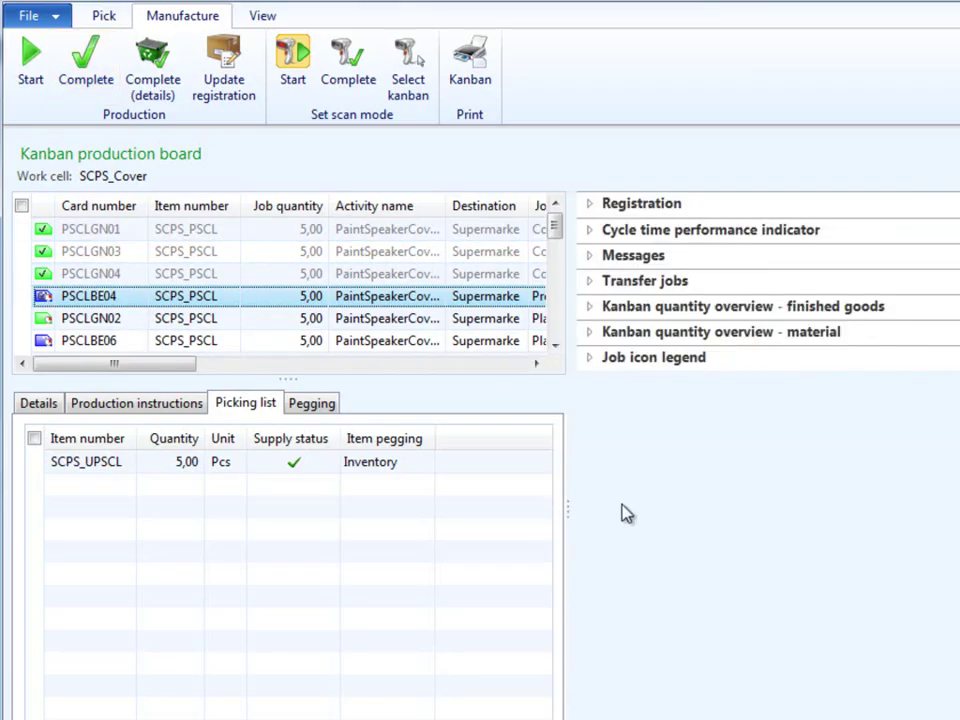
In Registration, prepare card PSCLBE04 using the Pick Prepare scan mode.
{"action": "left_click", "coordinate": [593, 205]}
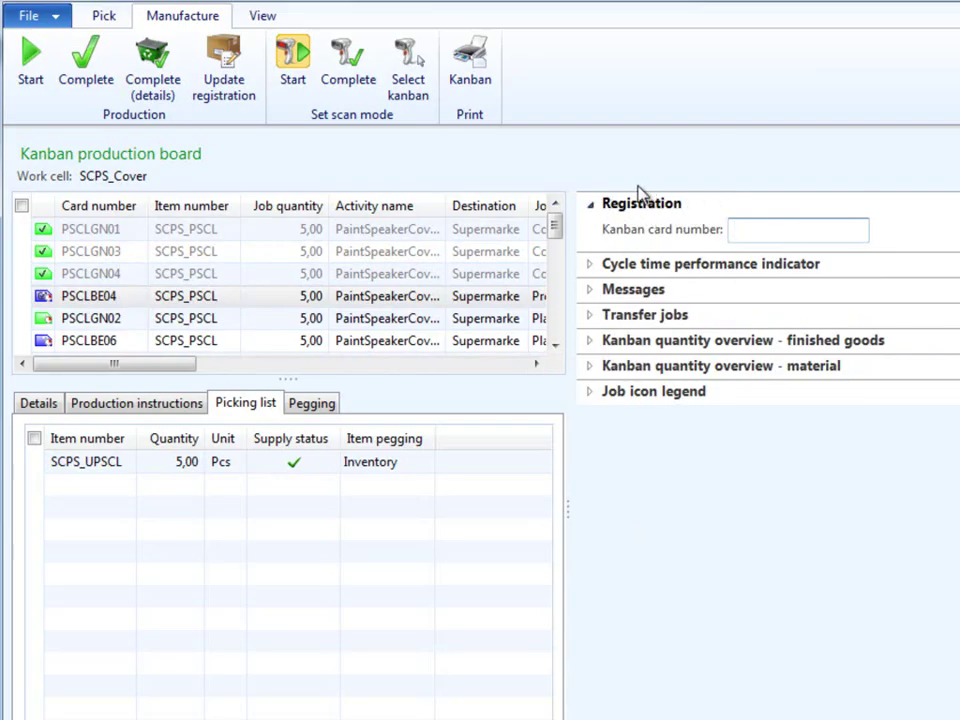
{"action": "left_click", "coordinate": [104, 16]}
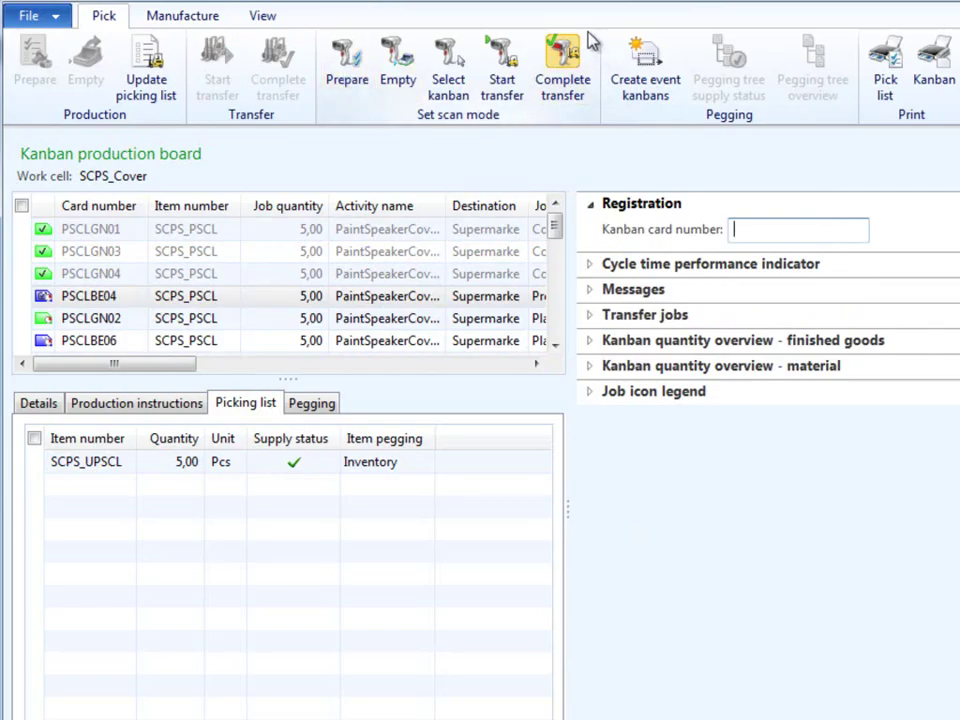
{"action": "left_click", "coordinate": [346, 53]}
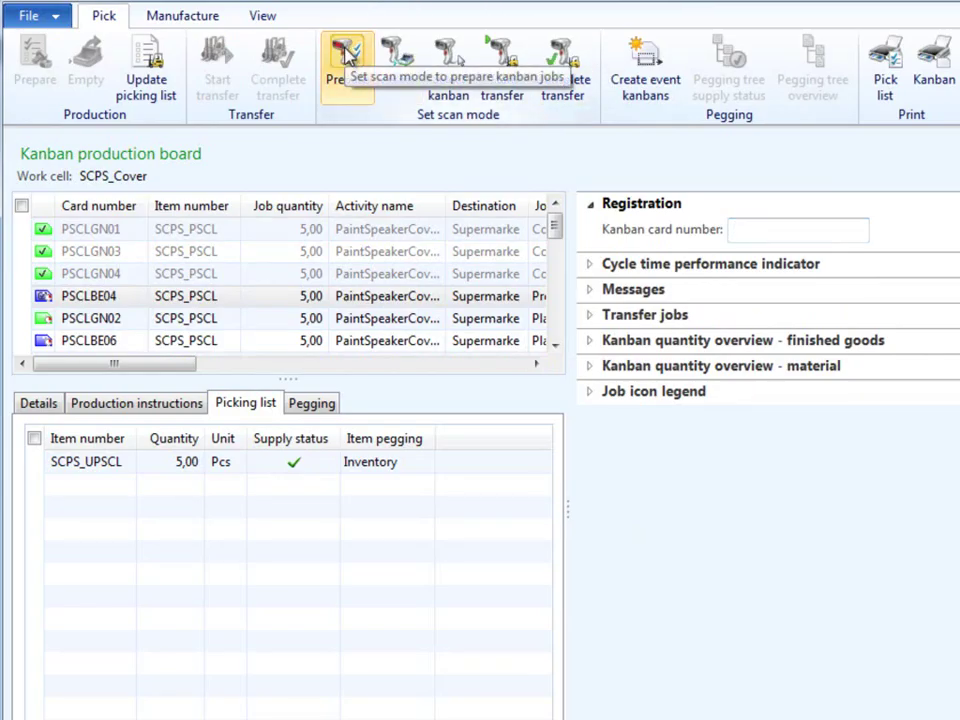
{"action": "right_click", "coordinate": [793, 230]}
{"action": "left_click", "coordinate": [835, 245]}
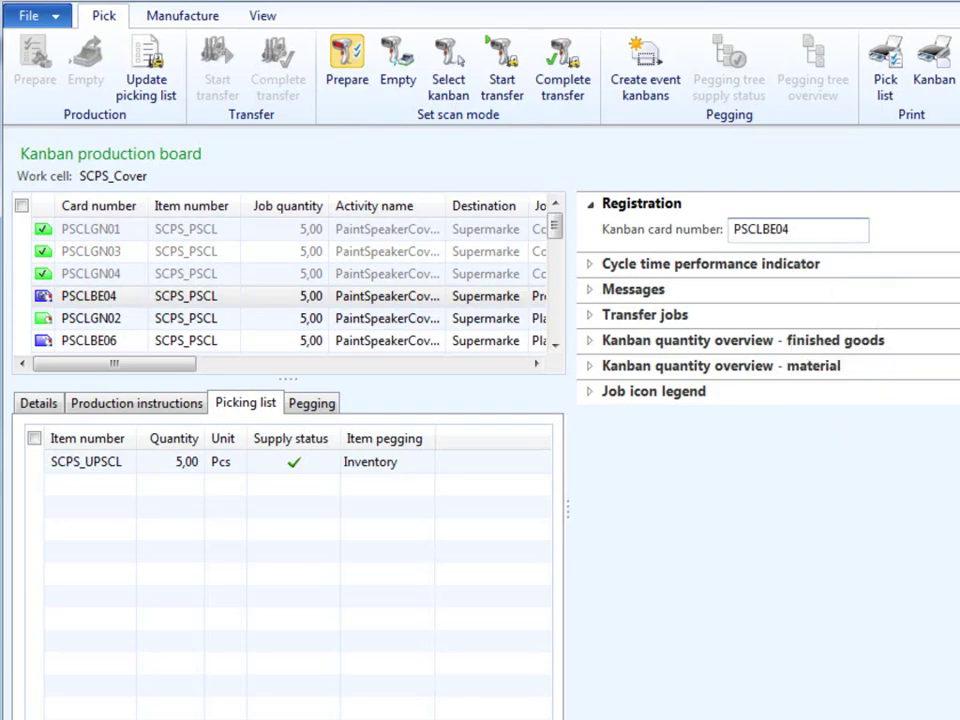
{"action": "key", "text": "Return"}
Complete card PSCLBE04's job using the Complete scan mode.
{"action": "left_click", "coordinate": [536, 364]}
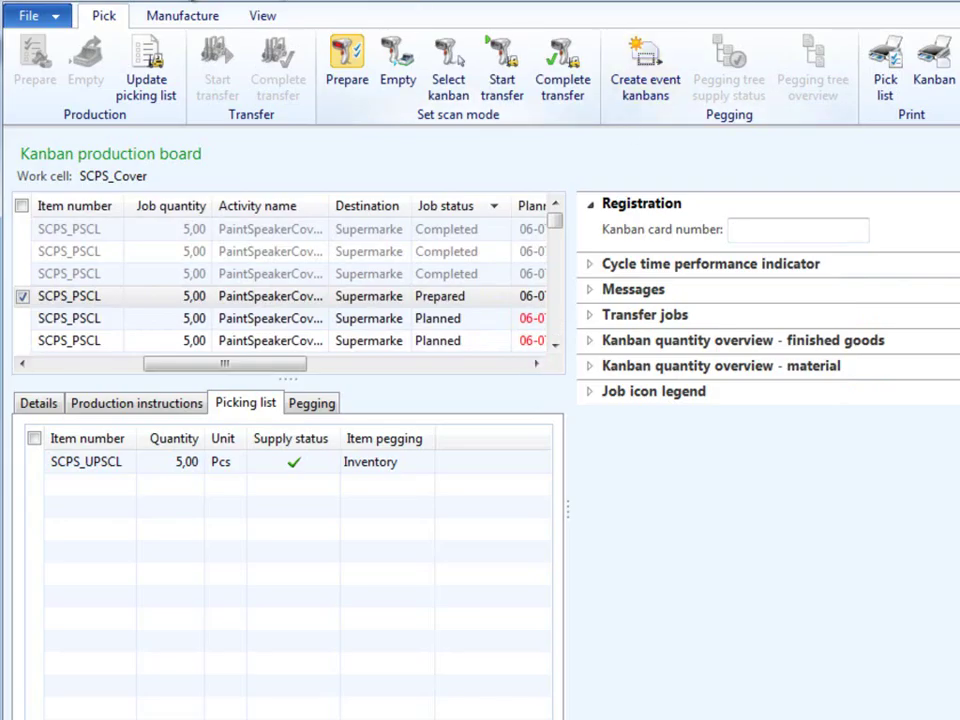
{"action": "scroll", "coordinate": [387, 40], "scroll_direction": "down", "scroll_amount": 1}
{"action": "left_click", "coordinate": [348, 55]}
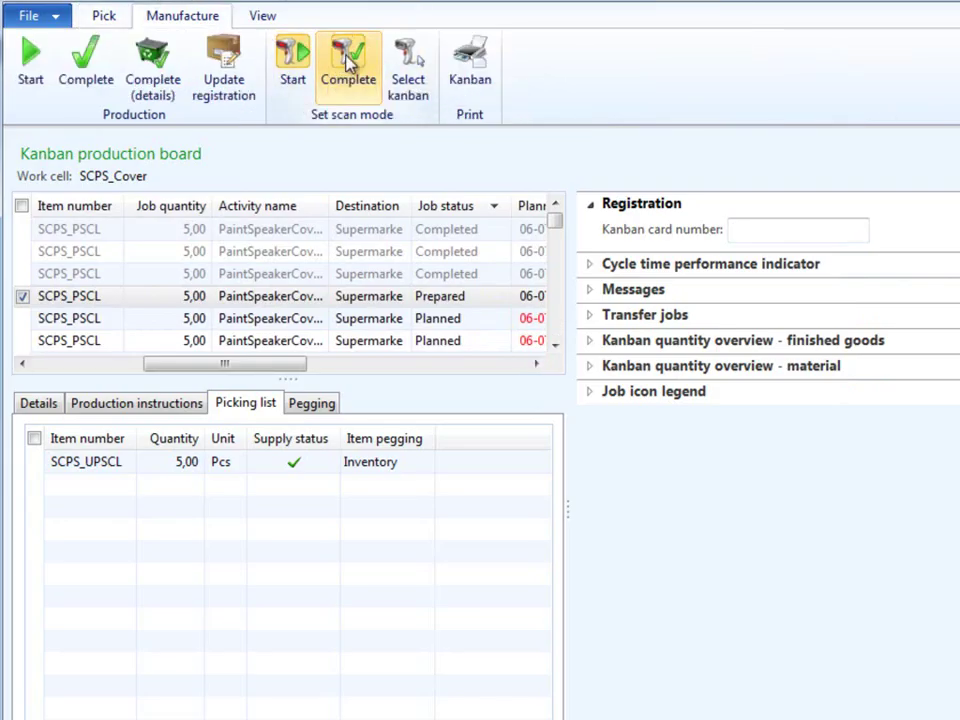
{"action": "left_click", "coordinate": [763, 228]}
{"action": "type", "text": "PSCLBE04"}
{"action": "key", "text": "Return"}
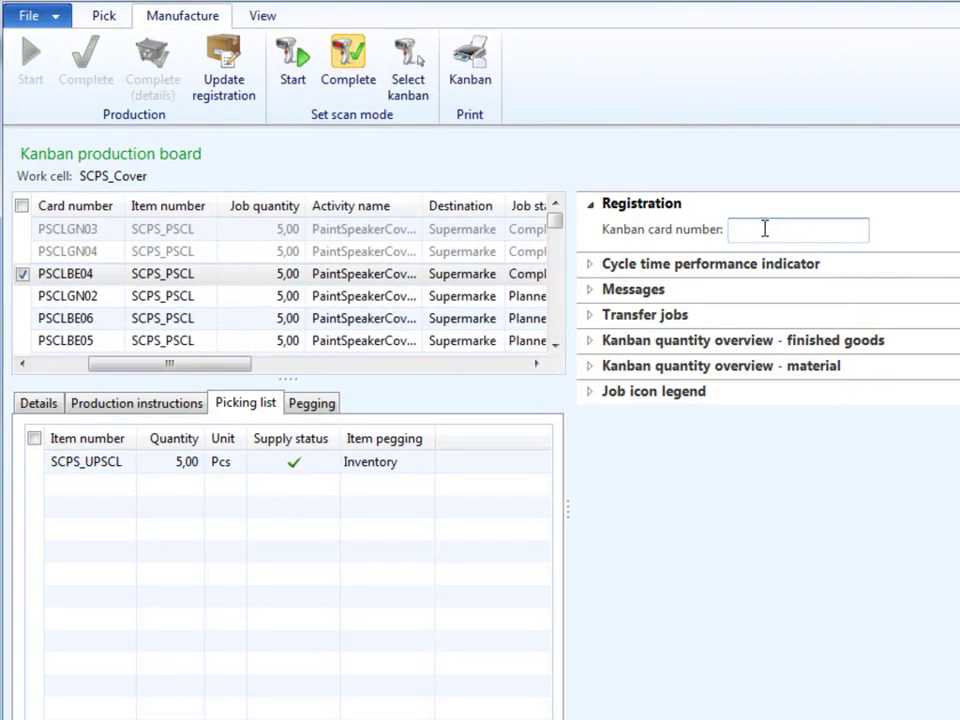
Start card PSCLBE06's job in Start scan mode, then scan it again to complete it.
{"action": "left_click", "coordinate": [293, 55]}
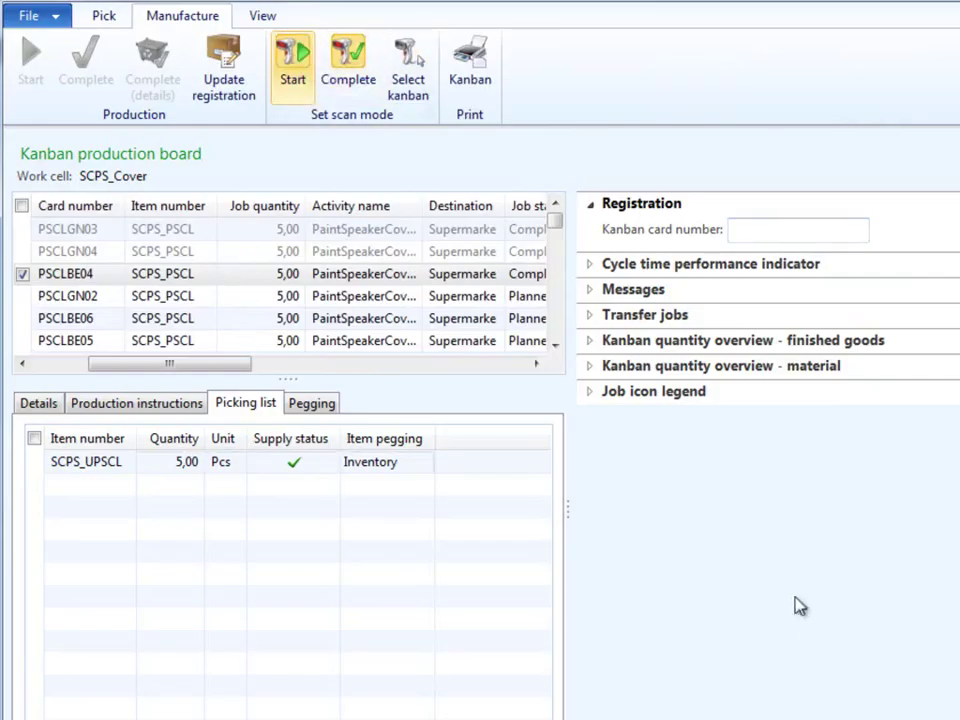
{"action": "left_click", "coordinate": [36, 320]}
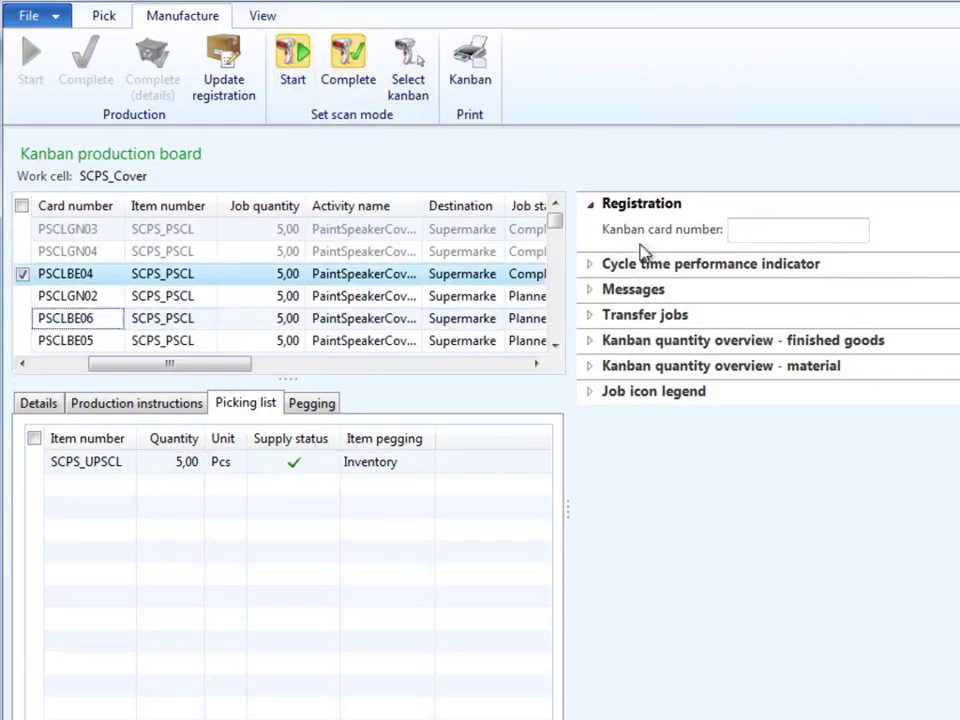
{"action": "left_click", "coordinate": [732, 230]}
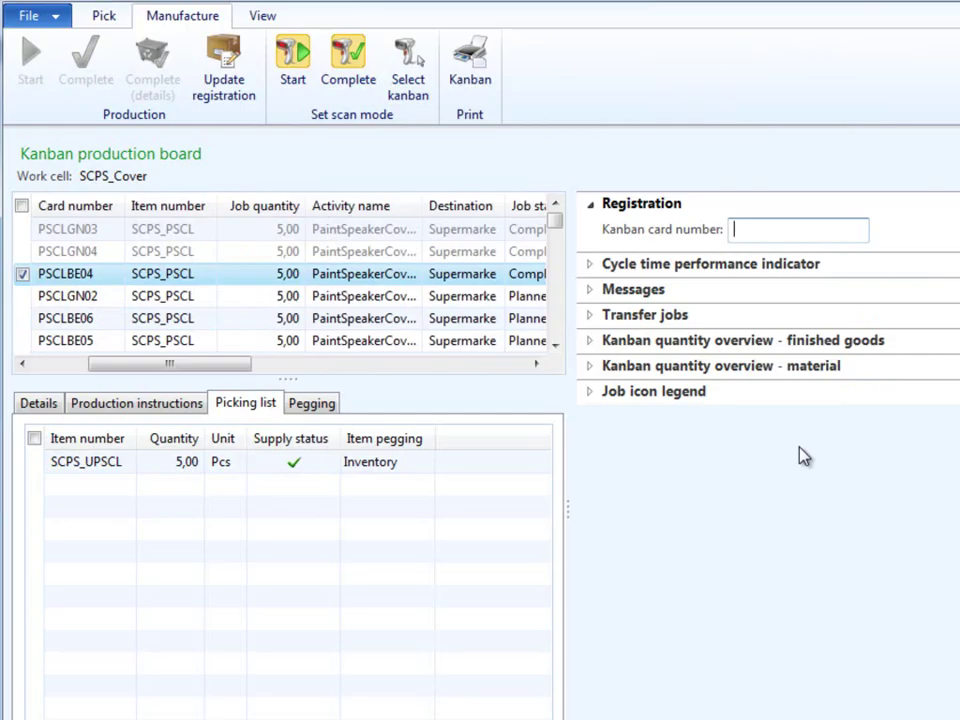
{"action": "type", "text": "PSCLBE06"}
{"action": "key", "text": "Return"}
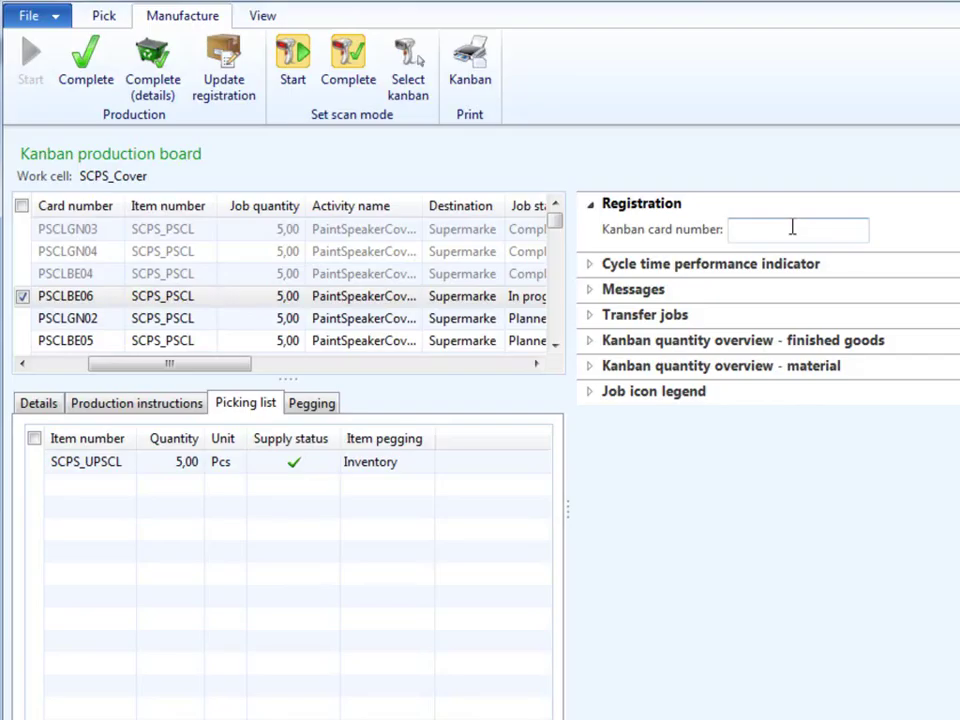
{"action": "type", "text": "PSCLBE06"}
{"action": "key", "text": "Return"}
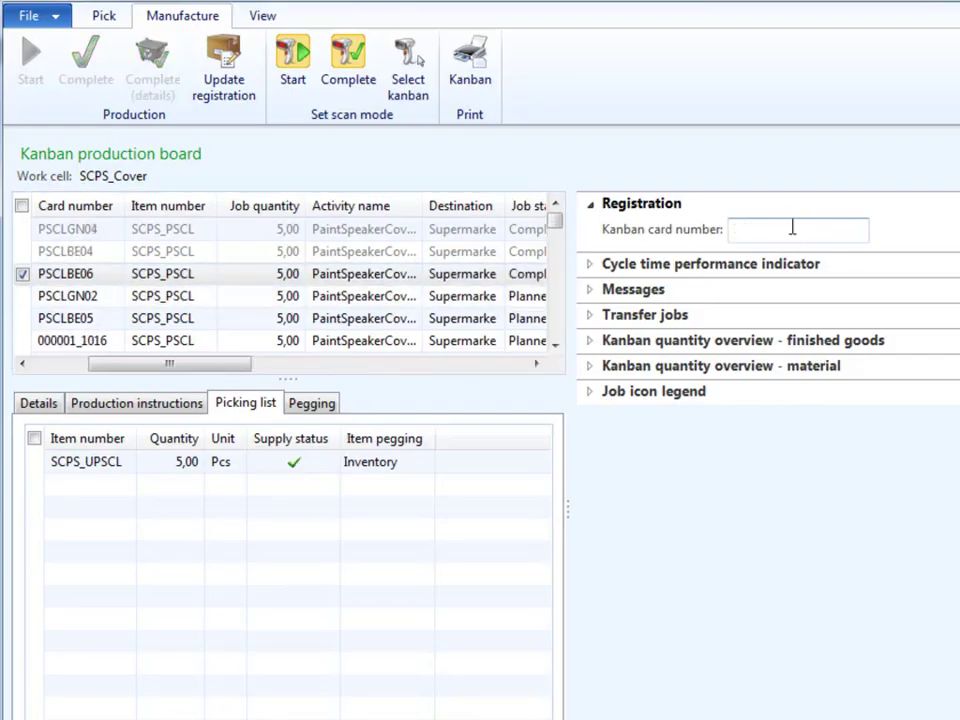
Show the Messages section and scan invalid card number 'yyyuuiio'.
{"action": "left_click", "coordinate": [592, 290]}
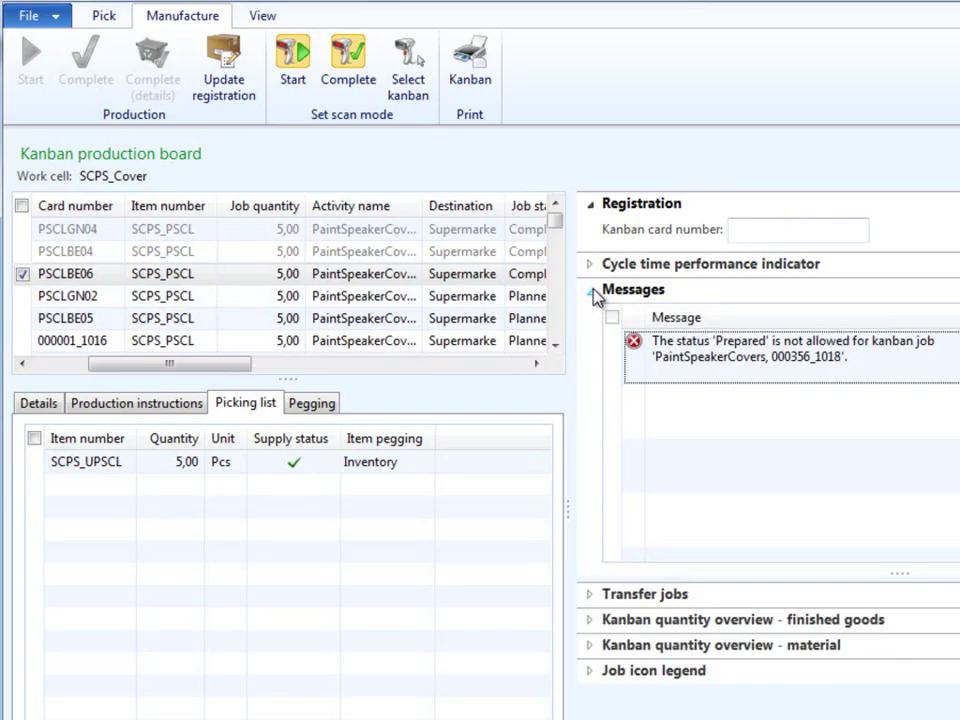
{"action": "left_click", "coordinate": [748, 229]}
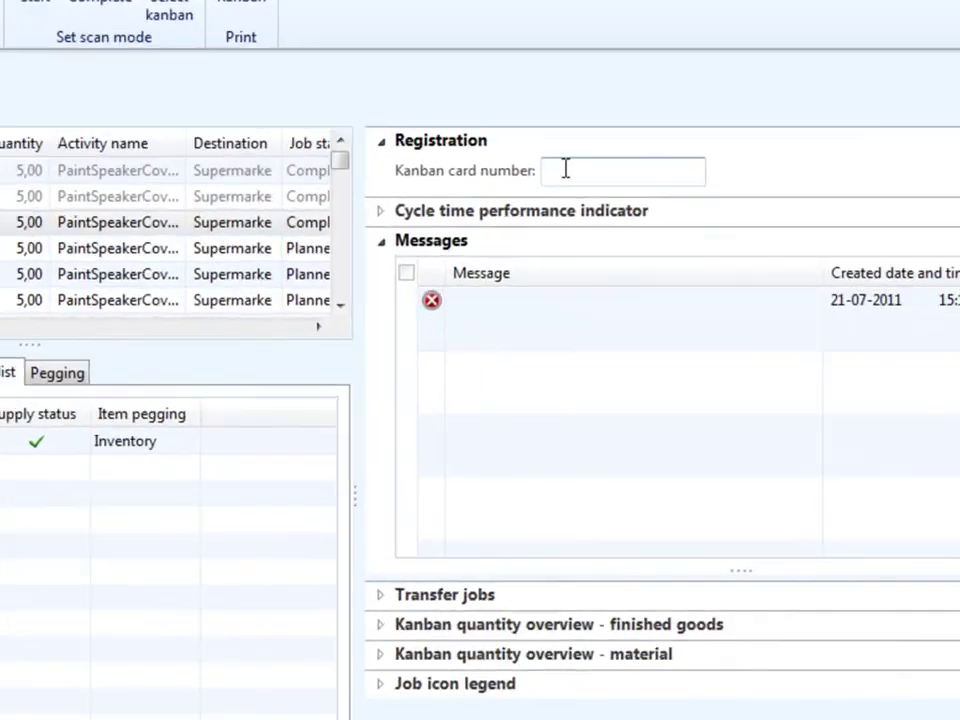
{"action": "type", "text": "yyyuuiio"}
{"action": "key", "text": "Return"}
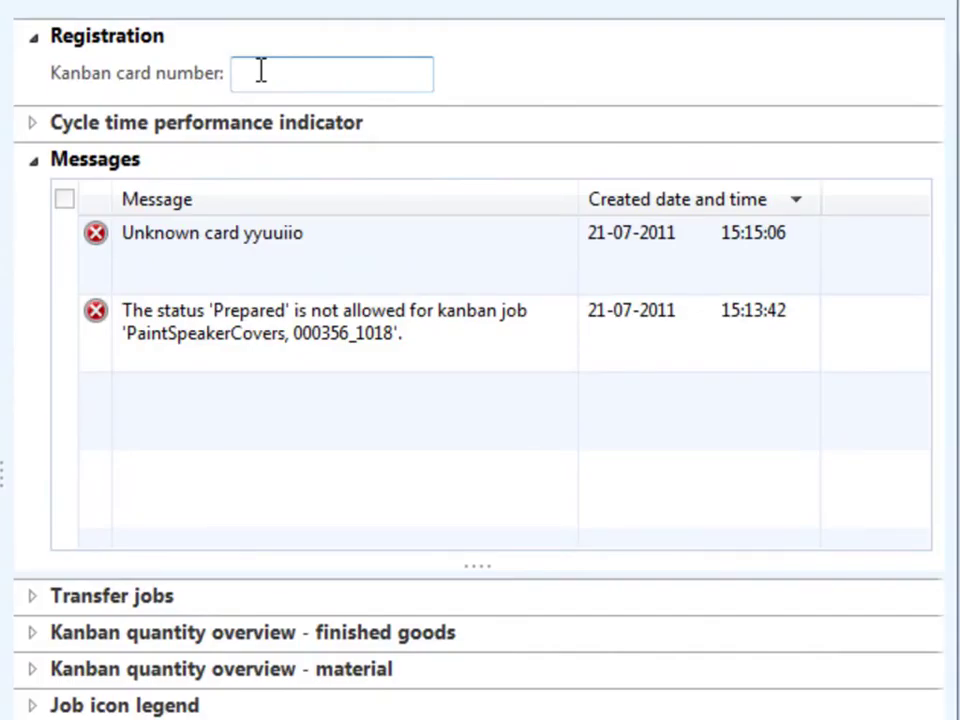
Scan card 'FS-LBE06' and expand the finished-goods kanban quantity overview.
{"action": "type", "text": "FS-LBE06"}
{"action": "key", "text": "Return"}
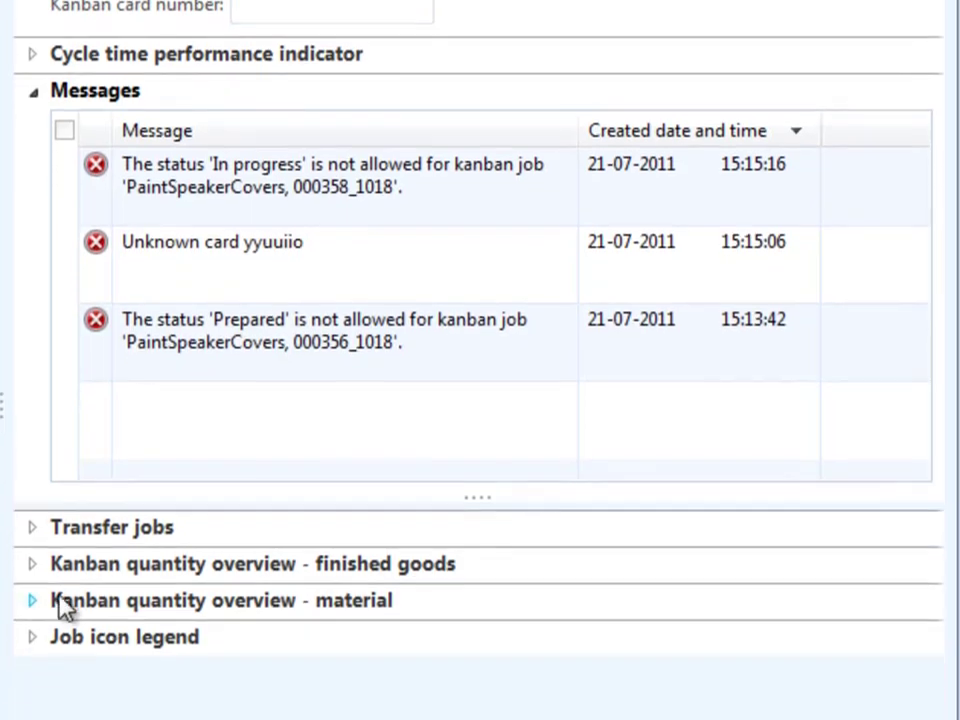
{"action": "left_click", "coordinate": [32, 632]}
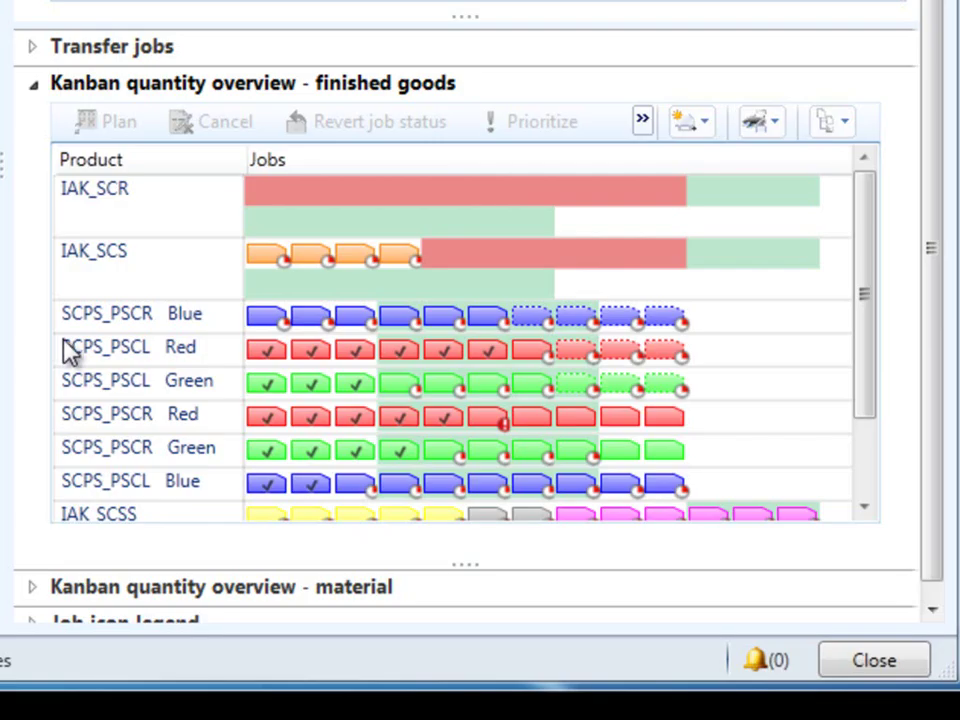
{"action": "left_click_drag", "start_coordinate": [868, 268], "coordinate": [868, 411]}
{"action": "left_click_drag", "start_coordinate": [866, 310], "coordinate": [870, 212]}
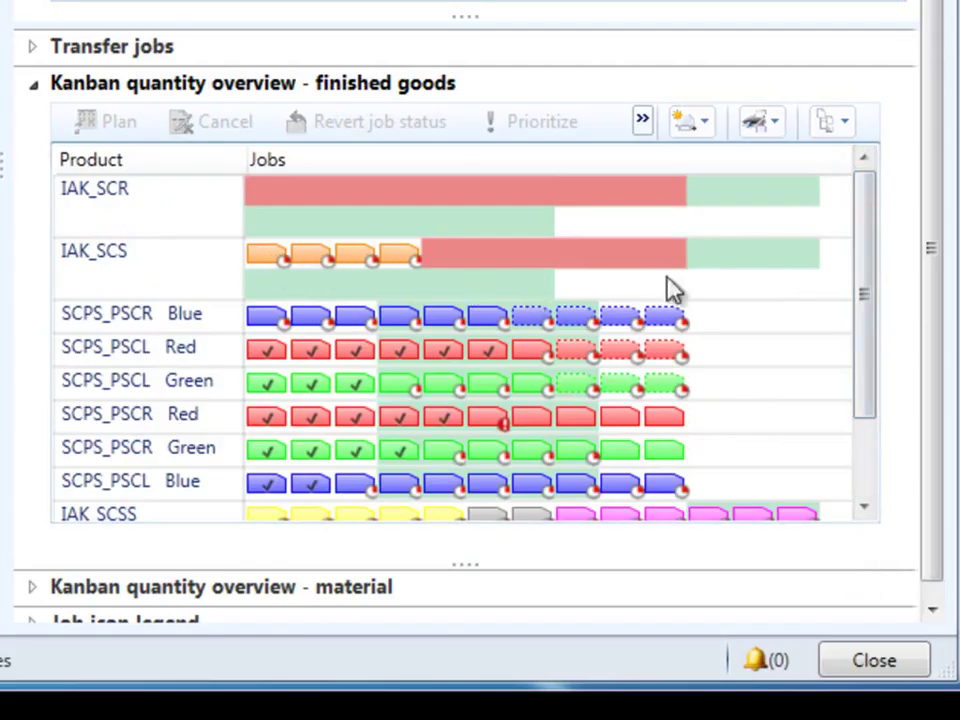
{"action": "left_click", "coordinate": [538, 320]}
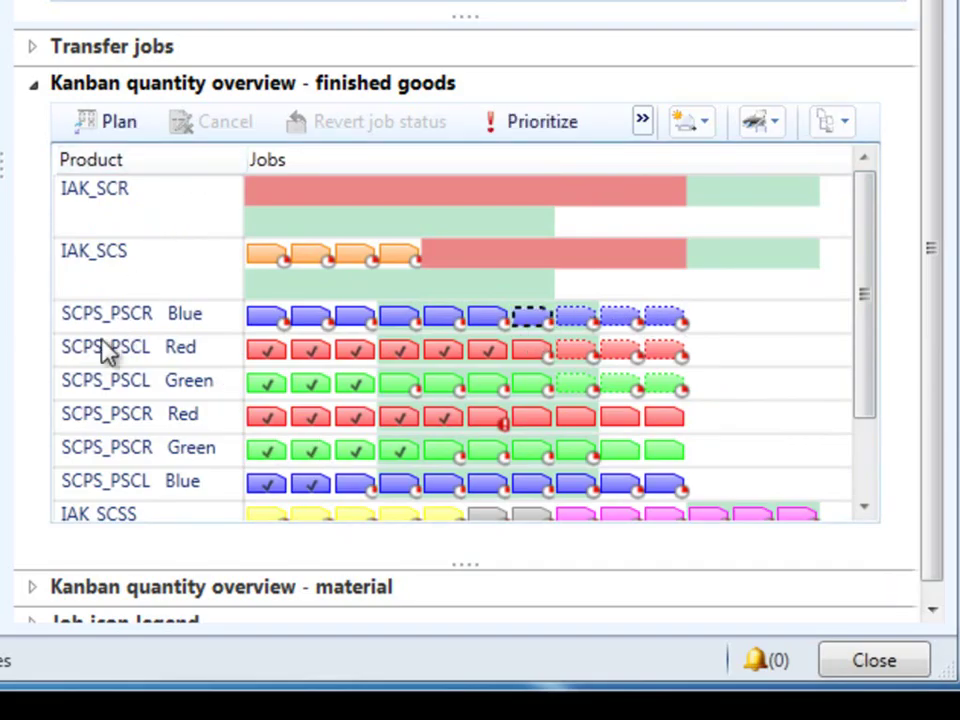
Plan the dotted SCPS_PSCR Blue job, then complete it as card PSCRBE07.
{"action": "left_click", "coordinate": [108, 121]}
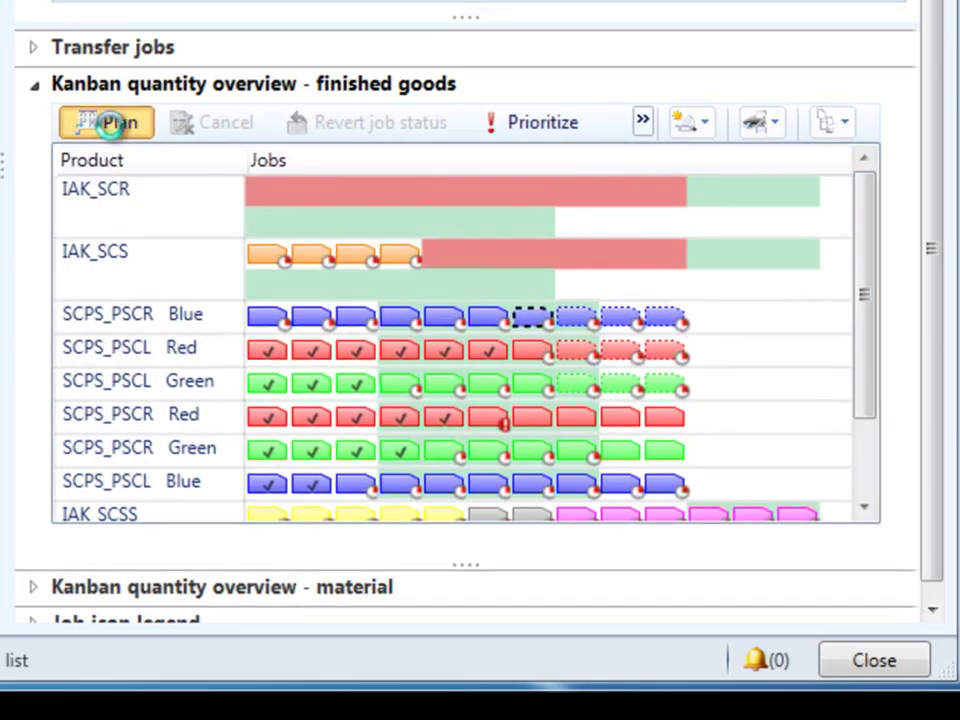
{"action": "left_click", "coordinate": [21, 221]}
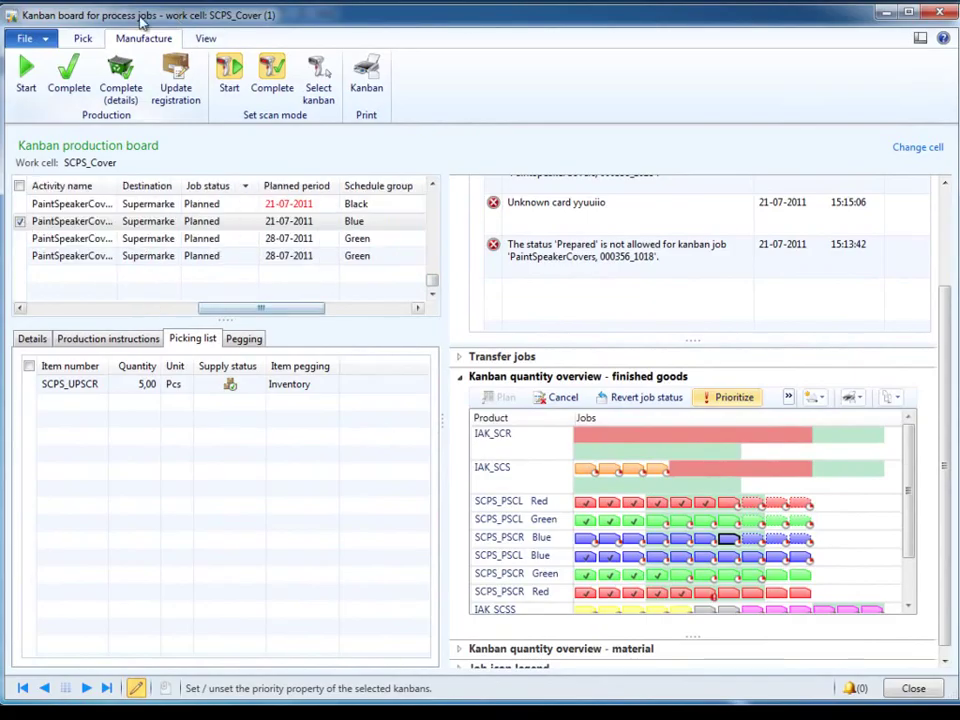
{"action": "left_click", "coordinate": [69, 70]}
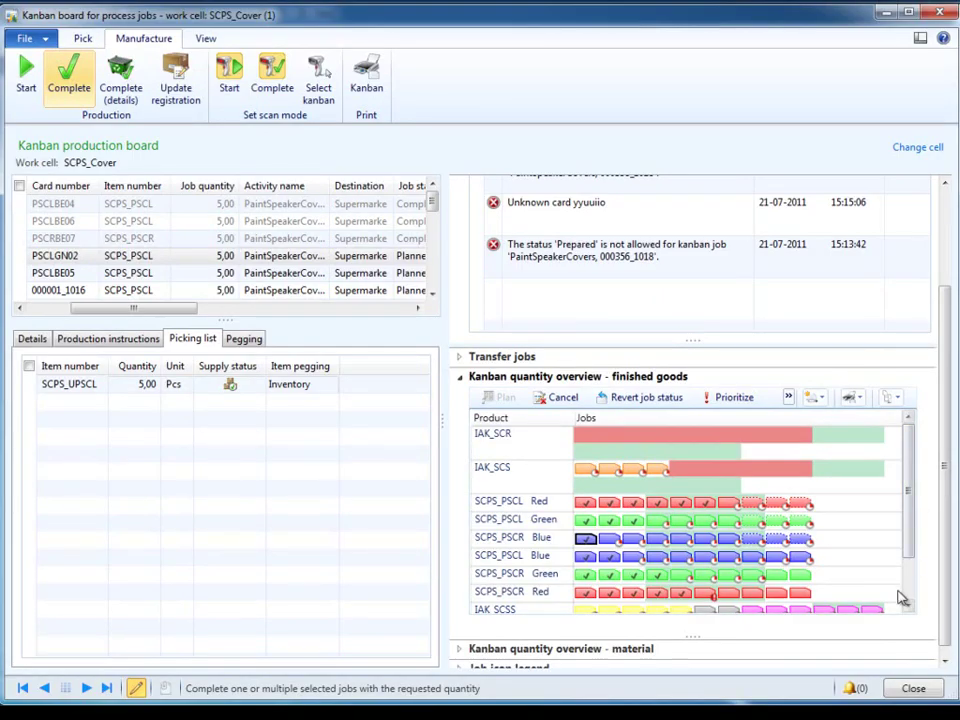
{"action": "scroll", "coordinate": [586, 562], "scroll_direction": "down", "scroll_amount": 2}
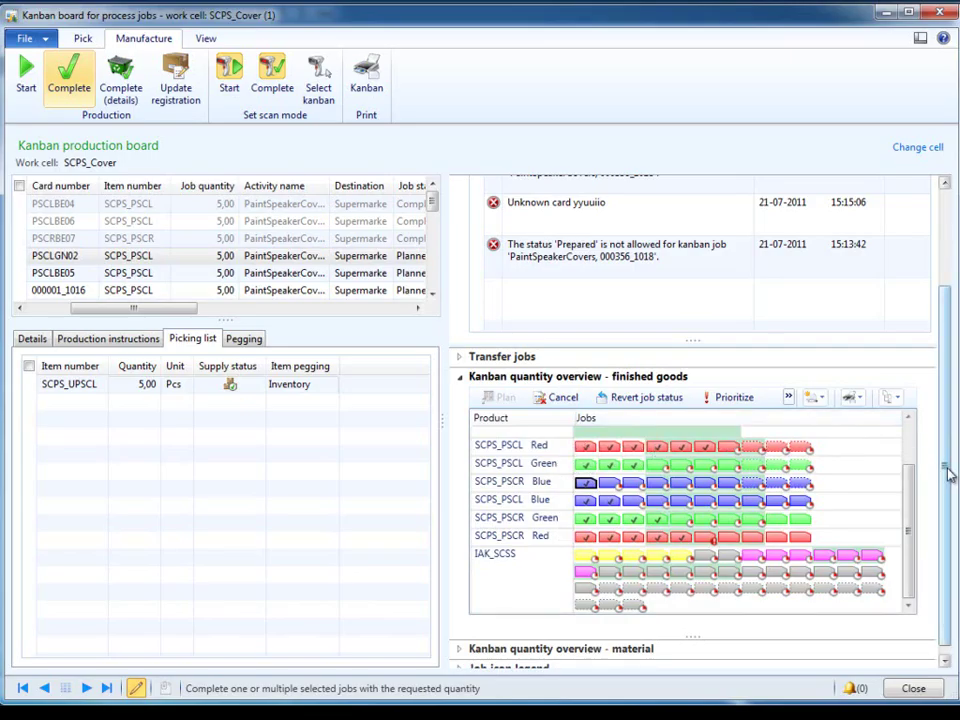
Scroll down to the Job icon legend and select the first SCPS_PSCL Red job.
{"action": "scroll", "coordinate": [945, 475], "scroll_direction": "down", "scroll_amount": 2}
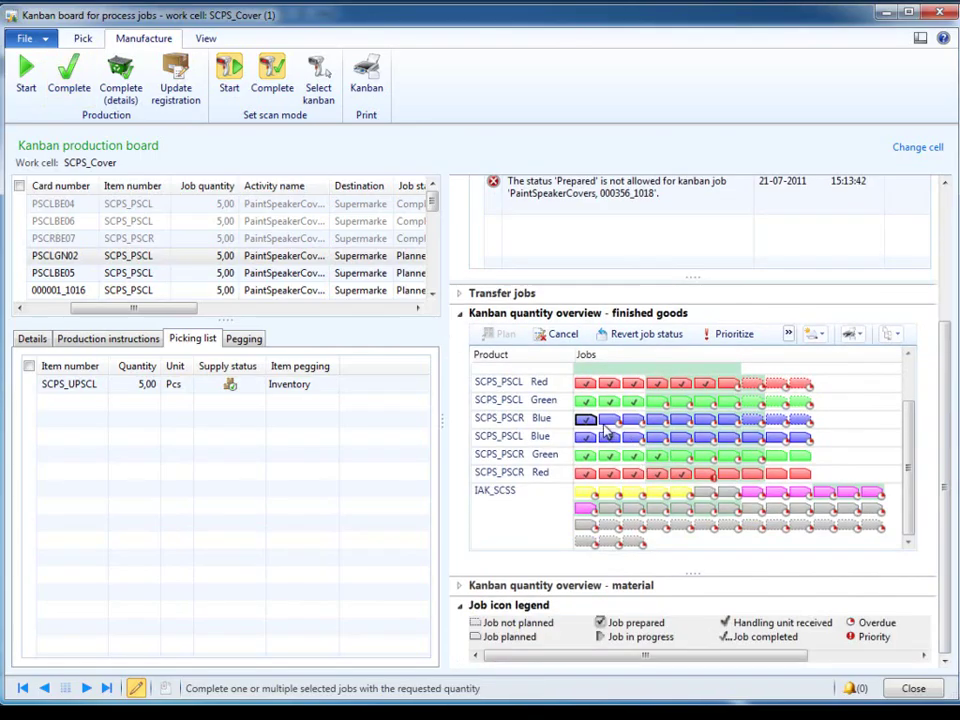
{"action": "left_click", "coordinate": [586, 386]}
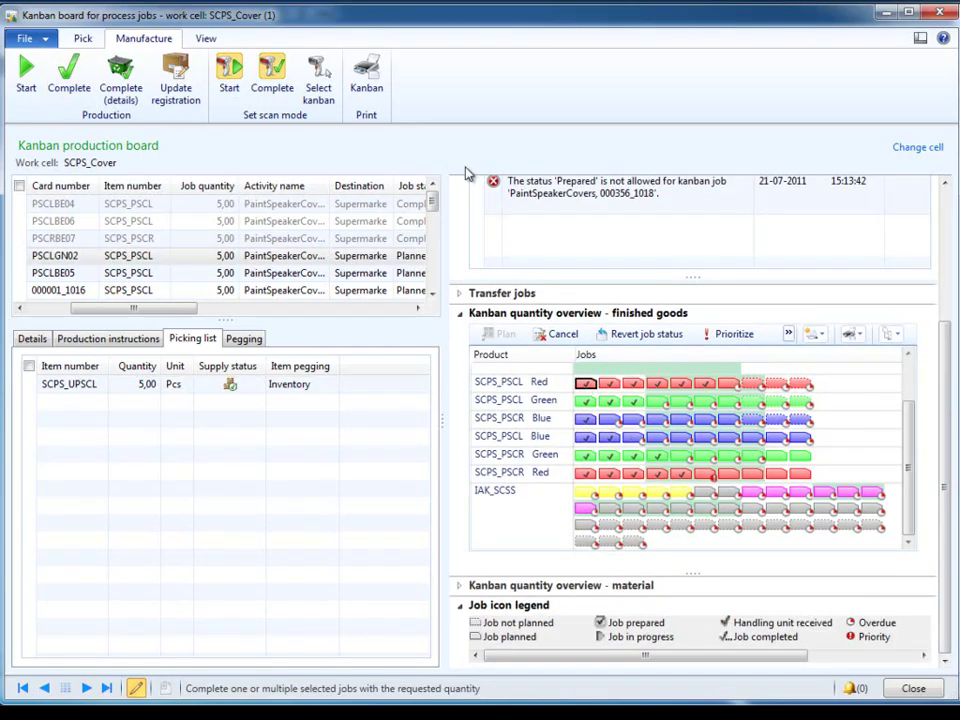
Empty the completed kanban for card PSCLRD06, planning four new kanban jobs.
{"action": "left_click", "coordinate": [81, 39]}
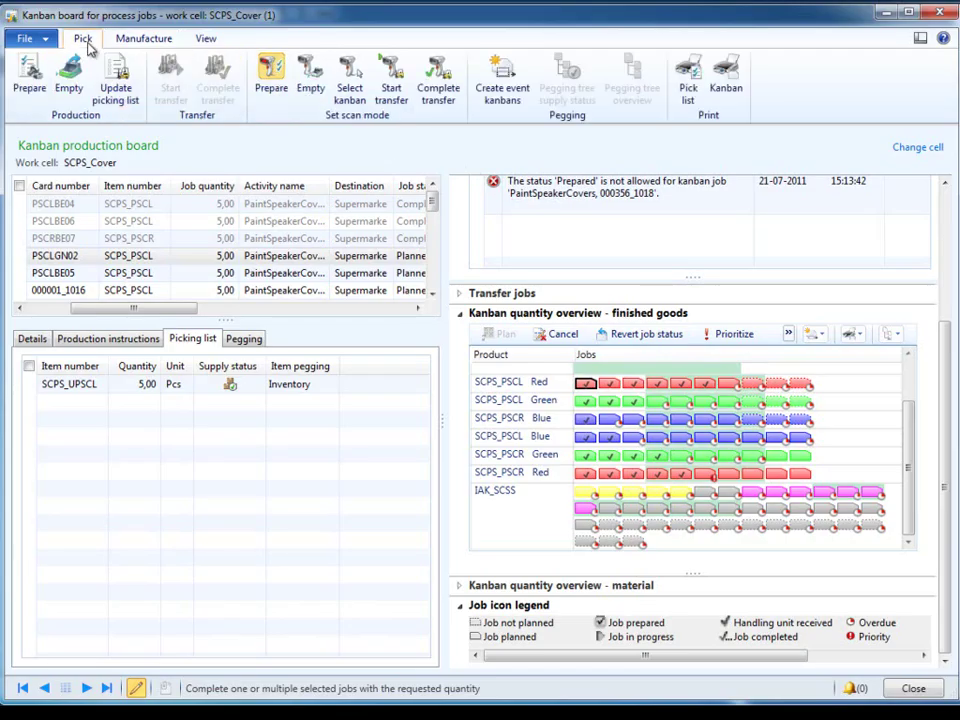
{"action": "mouse_move", "coordinate": [588, 388]}
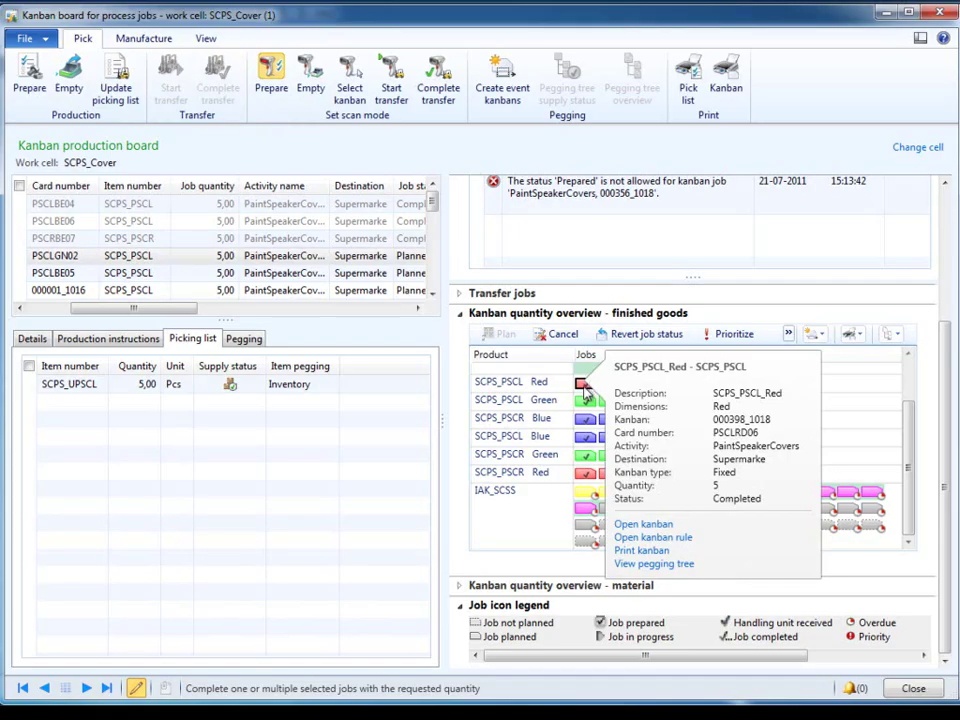
{"action": "left_click", "coordinate": [69, 74]}
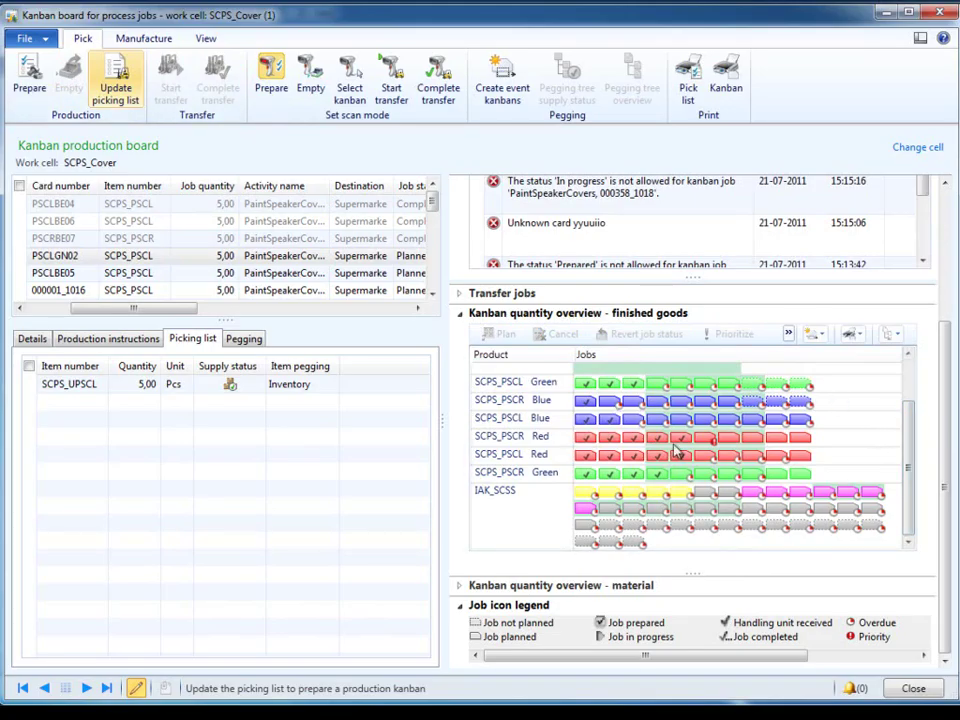
Inspect the last SCPS_PSCR Red job in the finished-goods overview, then clear the selection.
{"action": "left_click", "coordinate": [801, 440]}
{"action": "mouse_move", "coordinate": [803, 442]}
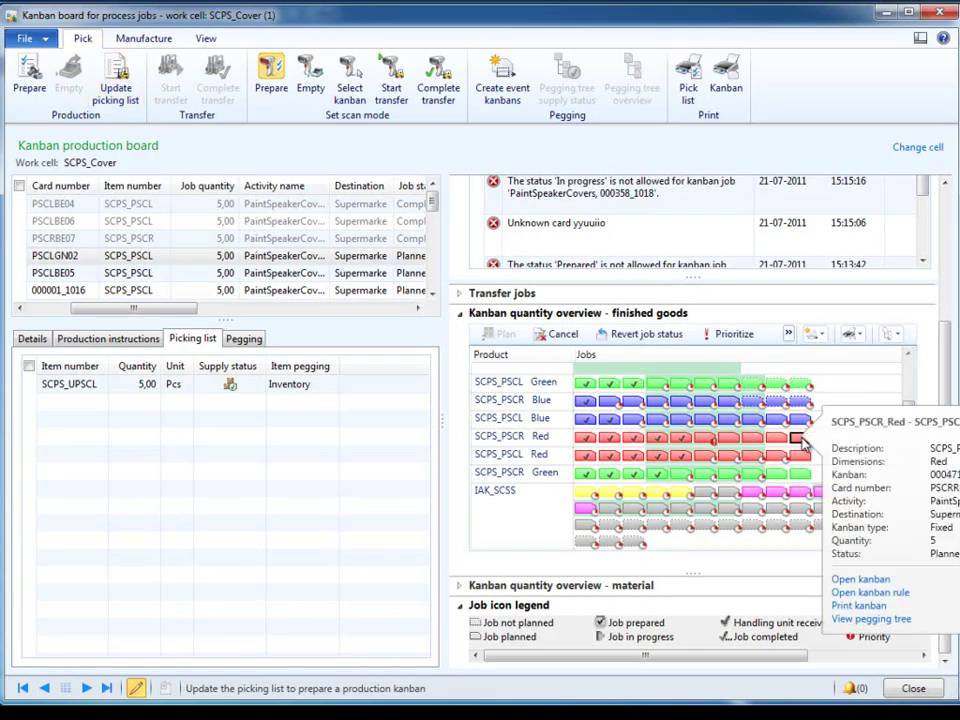
{"action": "left_click", "coordinate": [868, 387]}
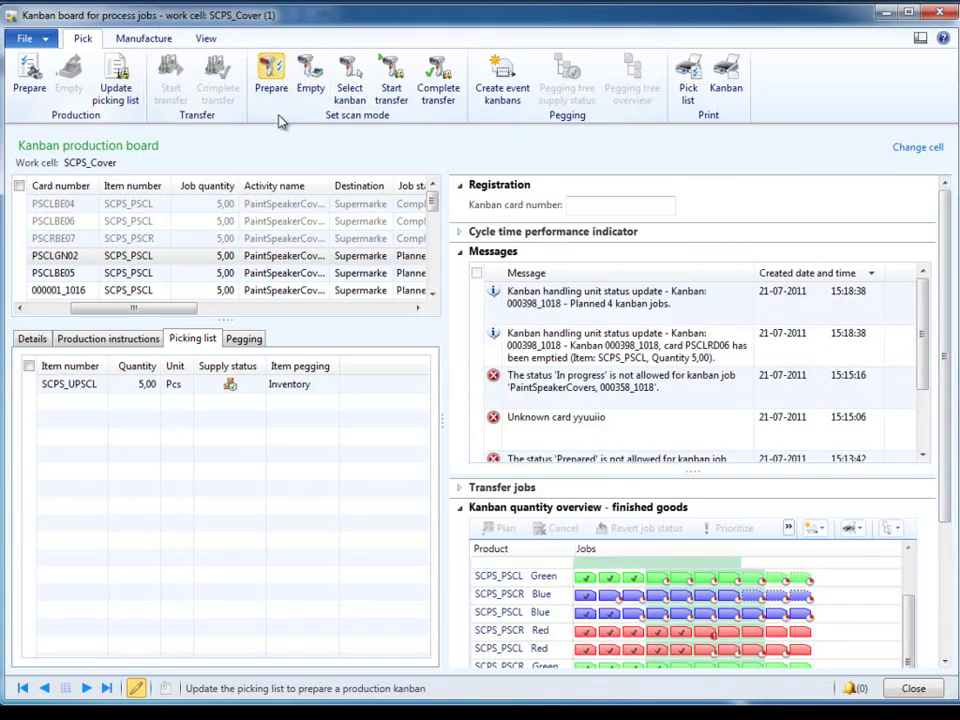
Register card 'psclbe04' as emptied in the Empty scan mode.
{"action": "left_click", "coordinate": [316, 78]}
{"action": "type", "text": "pscl"}
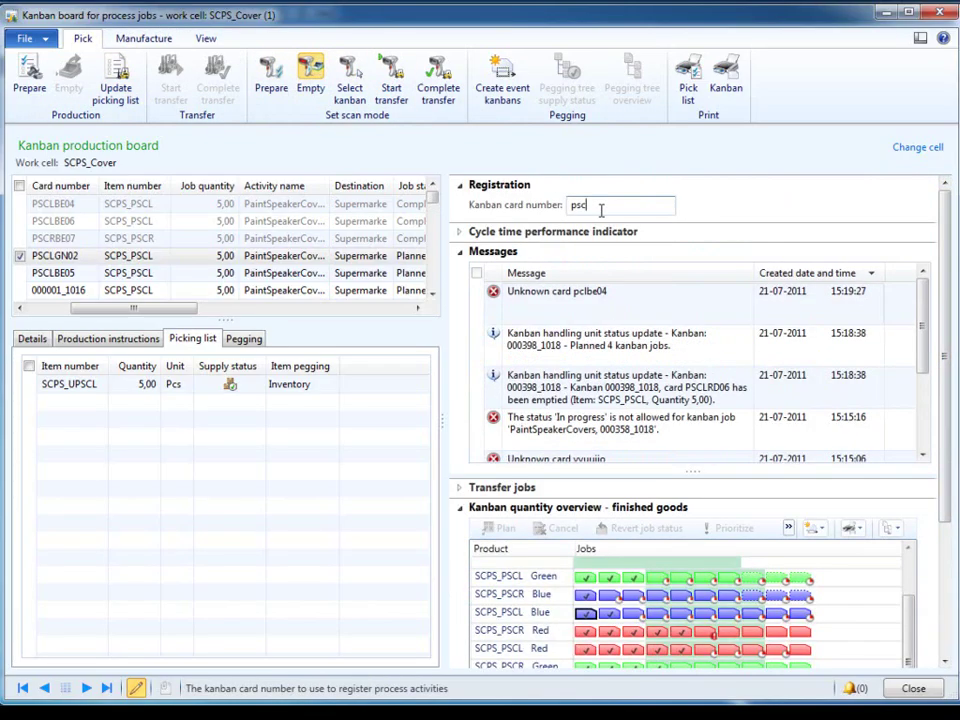
{"action": "type", "text": "be04"}
{"action": "key", "text": "Return"}
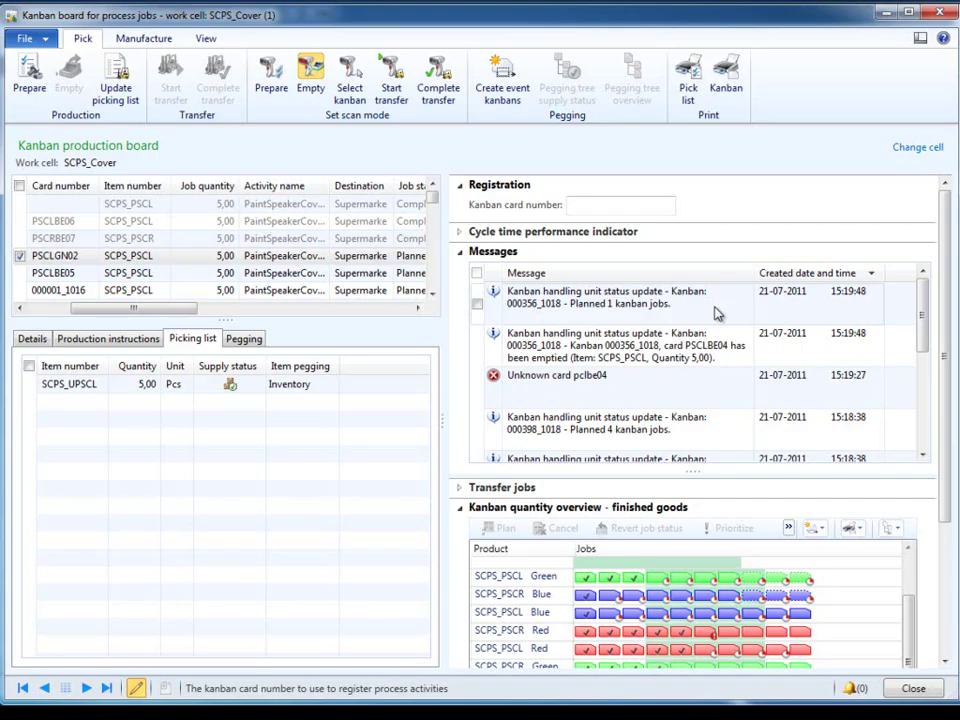
Switch the board to work cell CSS_EA and show the material quantity overview instead of finished goods.
{"action": "left_click", "coordinate": [917, 147]}
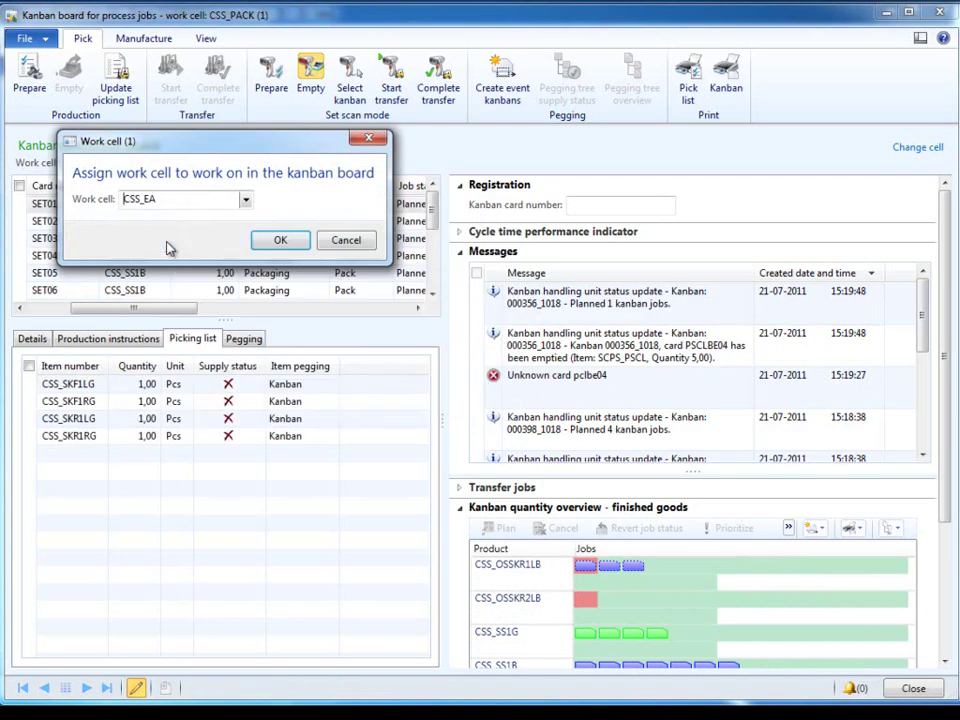
{"action": "left_click", "coordinate": [278, 240]}
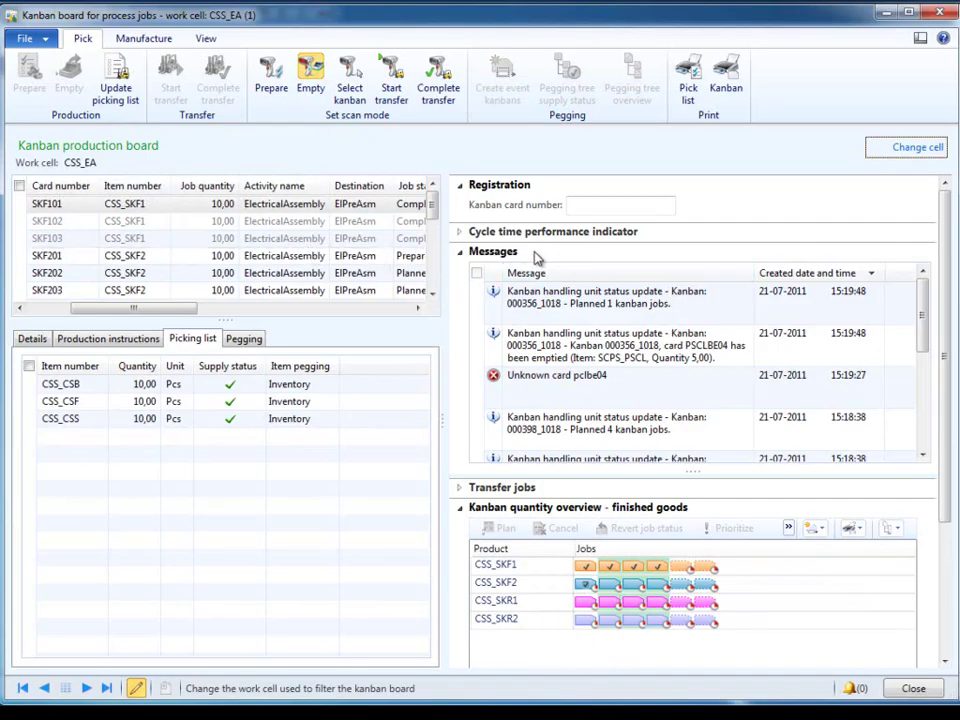
{"action": "left_click", "coordinate": [537, 256]}
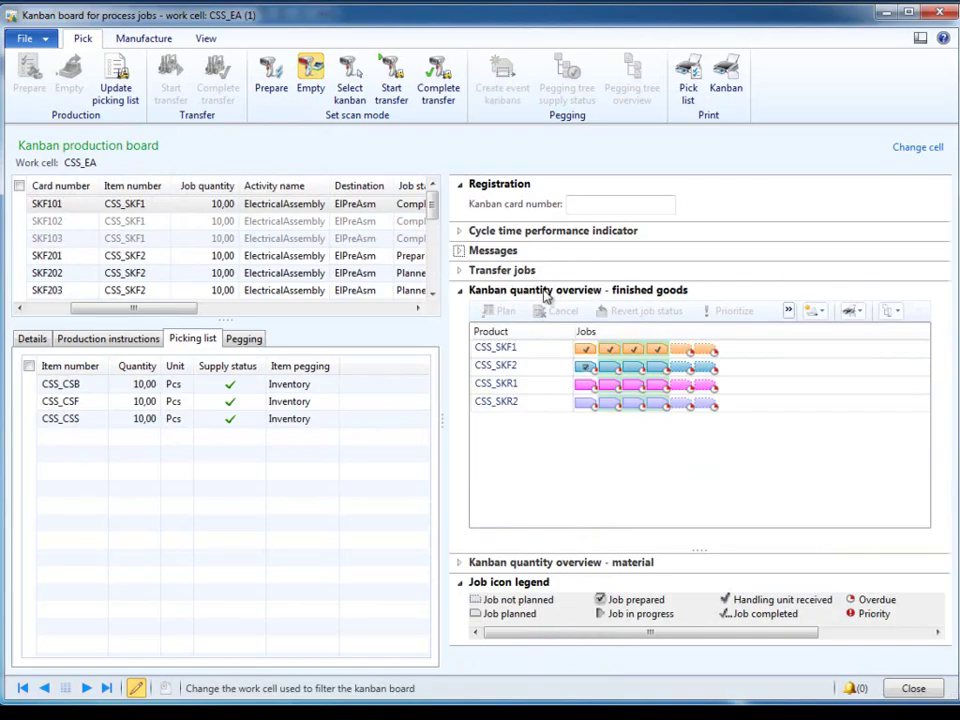
{"action": "left_click", "coordinate": [560, 290]}
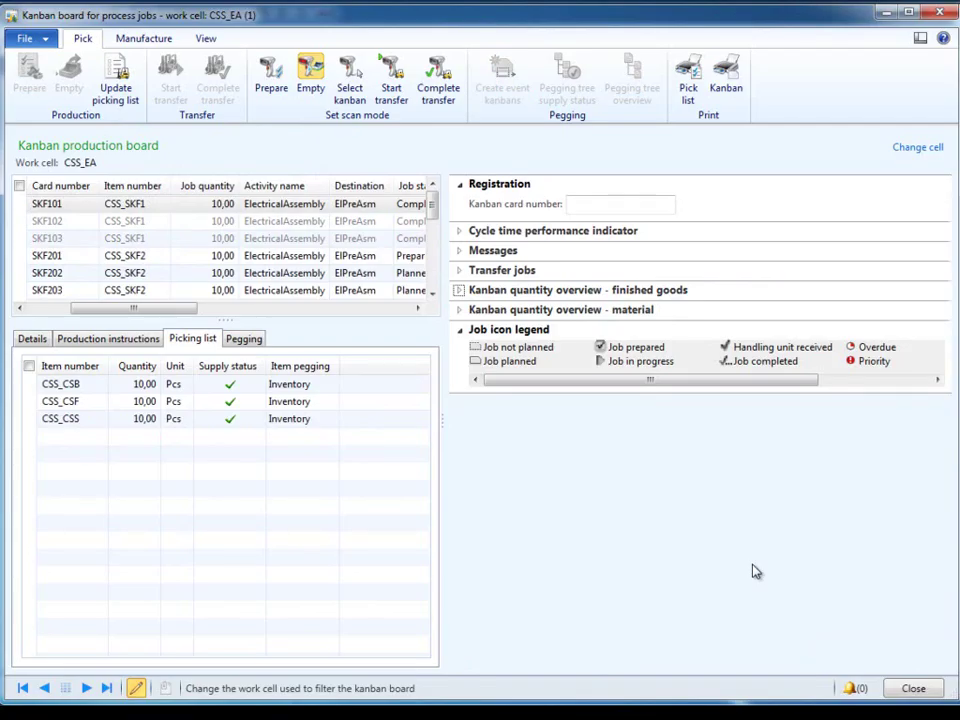
{"action": "left_click", "coordinate": [457, 314]}
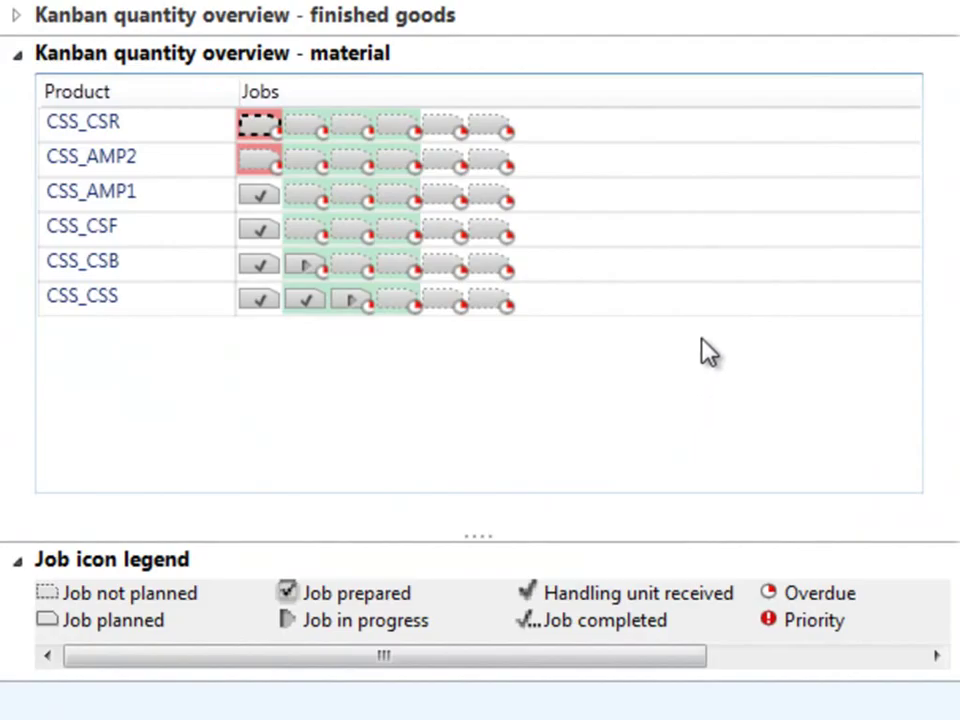
Register material cards 'csf001' and 'csb001' as emptied.
{"action": "left_click", "coordinate": [259, 264]}
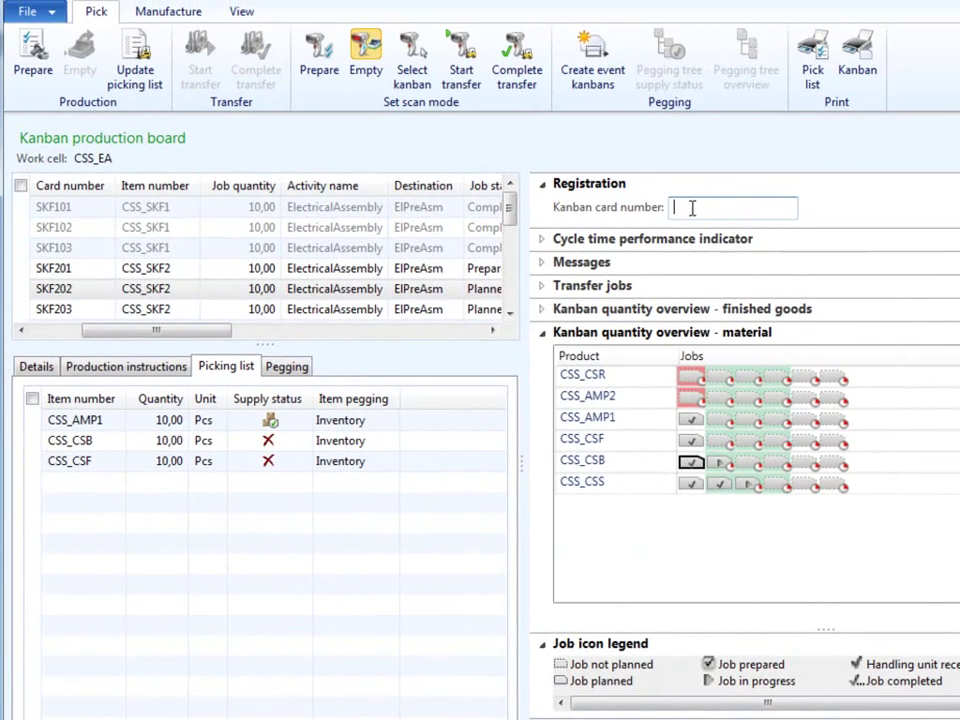
{"action": "type", "text": "csf"}
{"action": "type", "text": "001"}
{"action": "key", "text": "Return"}
{"action": "type", "text": "csb001"}
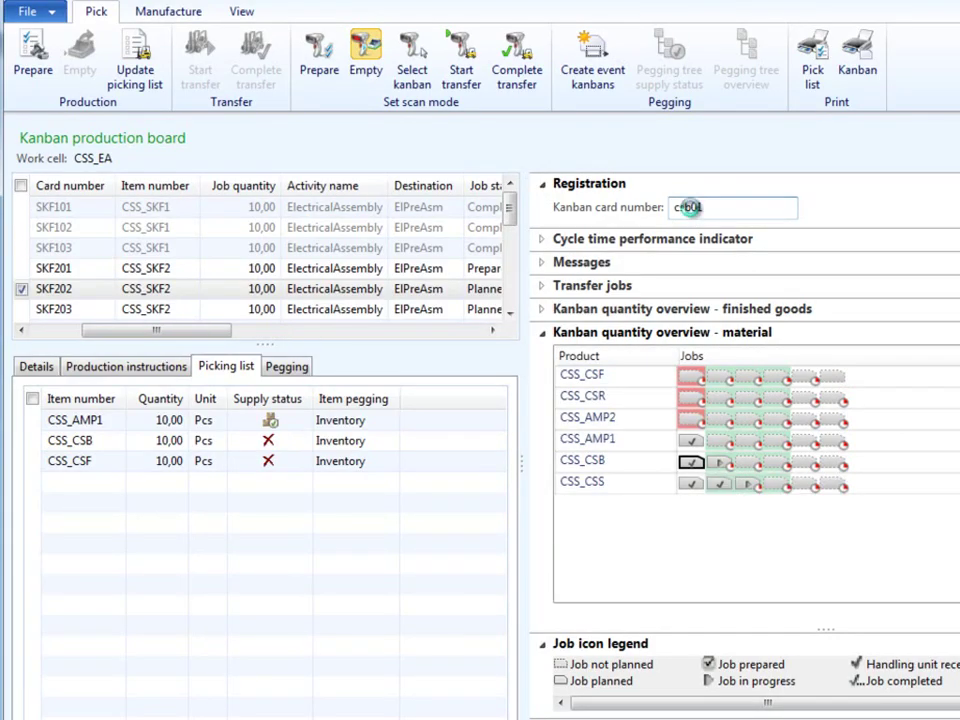
{"action": "key", "text": "Return"}
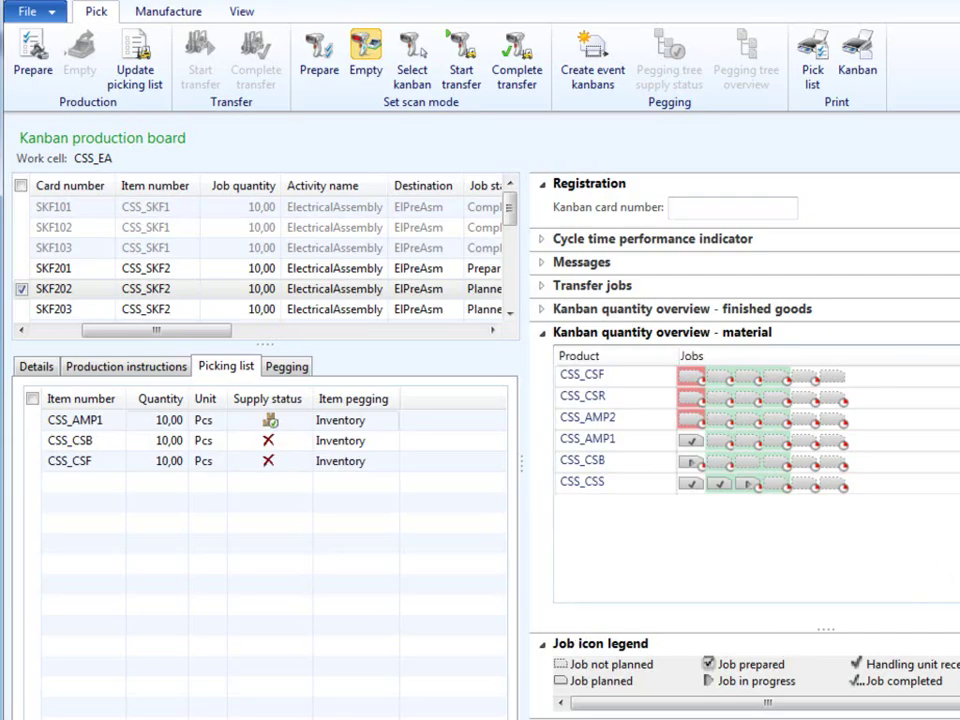
Complete transfer job CSB05 from Transfer jobs, then switch scanning to Complete transfer mode.
{"action": "left_click", "coordinate": [543, 285]}
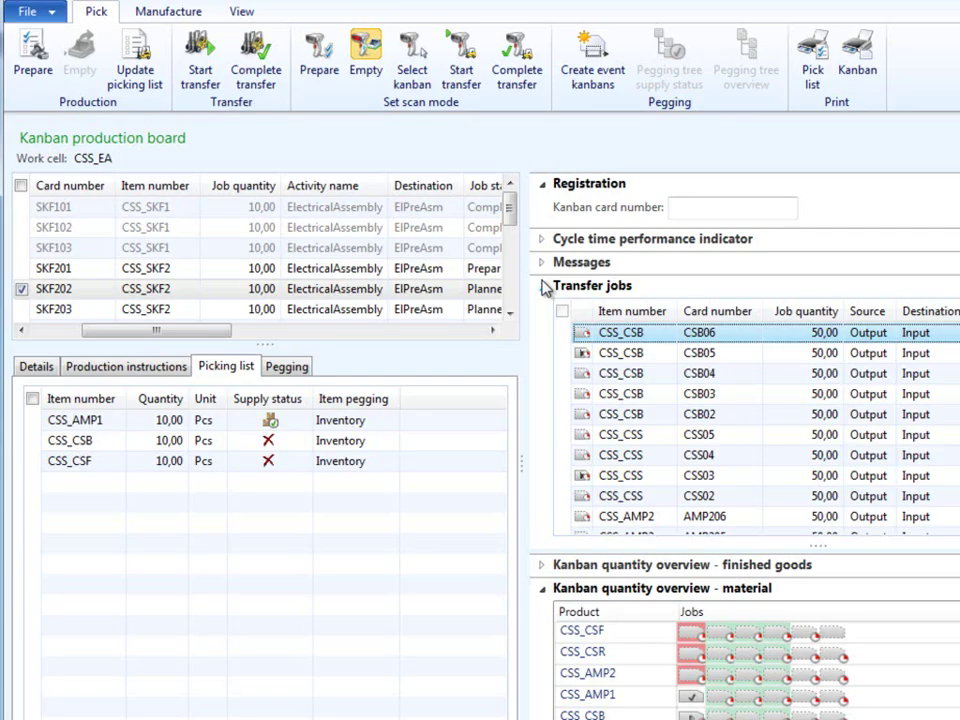
{"action": "left_click", "coordinate": [565, 355]}
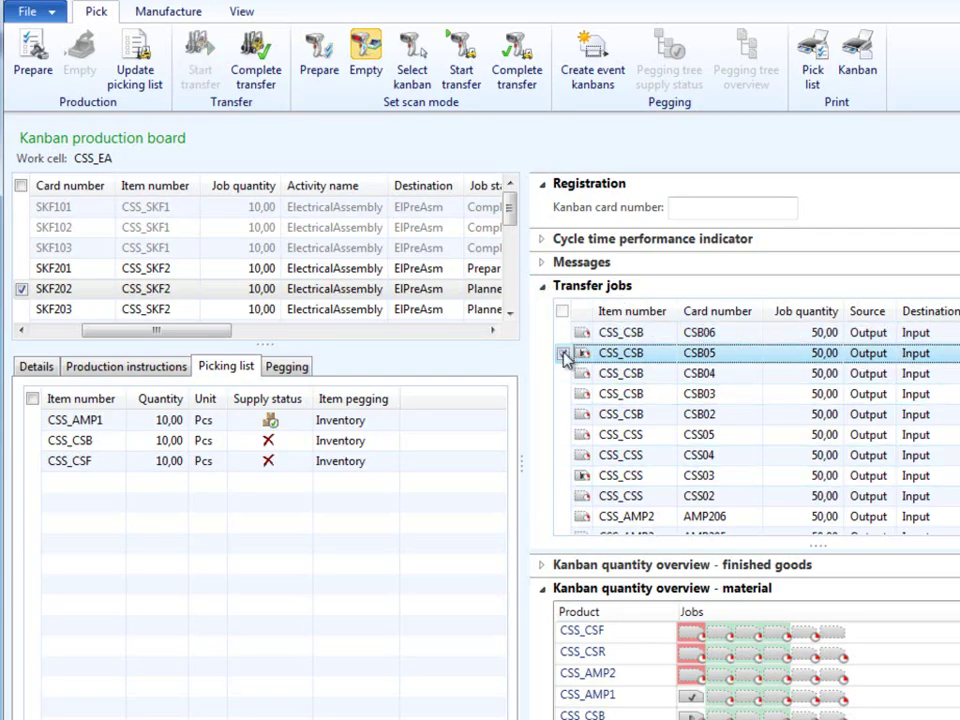
{"action": "left_click", "coordinate": [563, 355]}
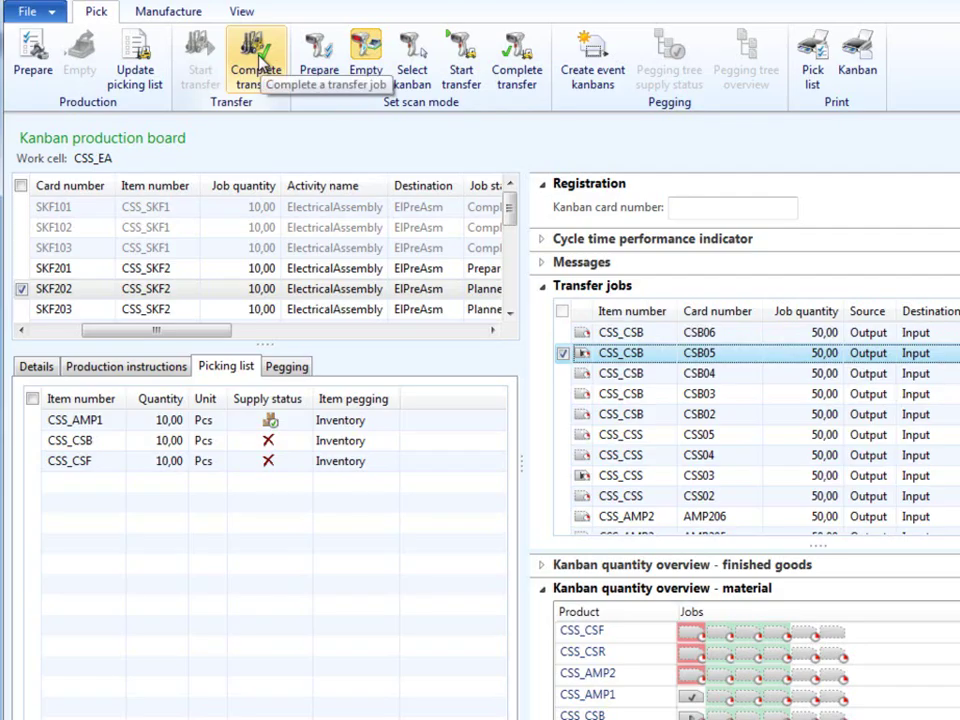
{"action": "left_click", "coordinate": [257, 62]}
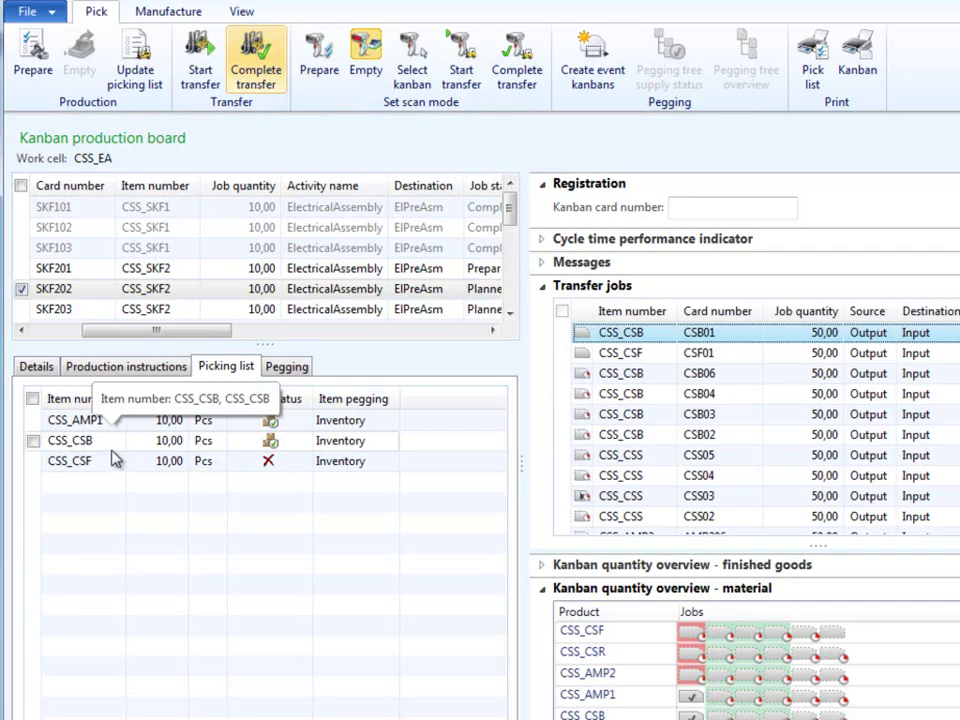
{"action": "left_click", "coordinate": [526, 62]}
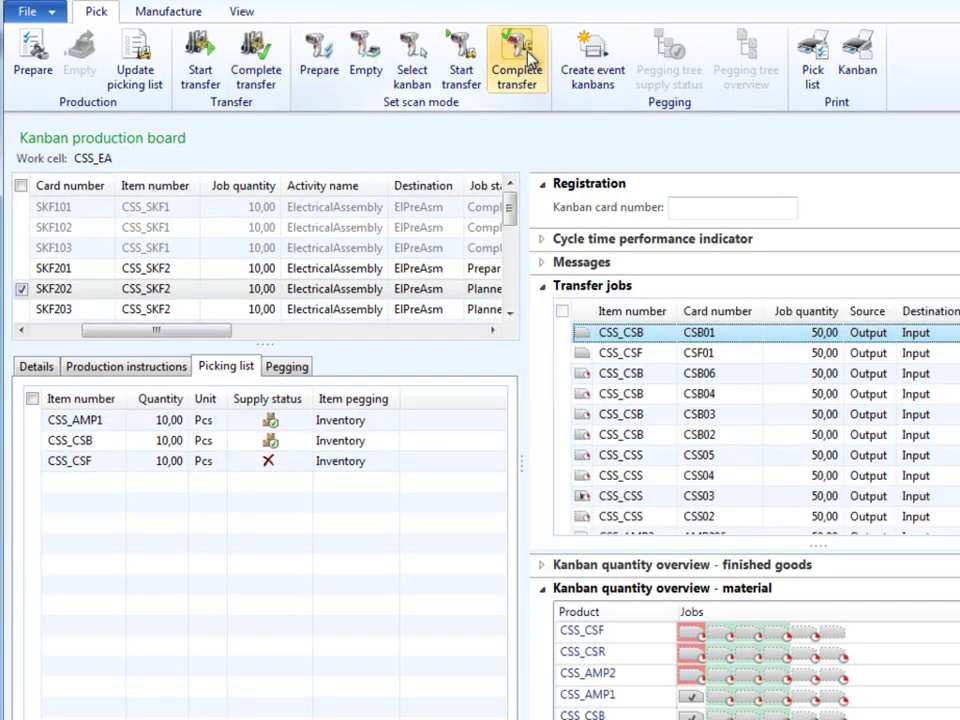
Scan kanban card csf02 to complete its transfer.
{"action": "left_click", "coordinate": [711, 209]}
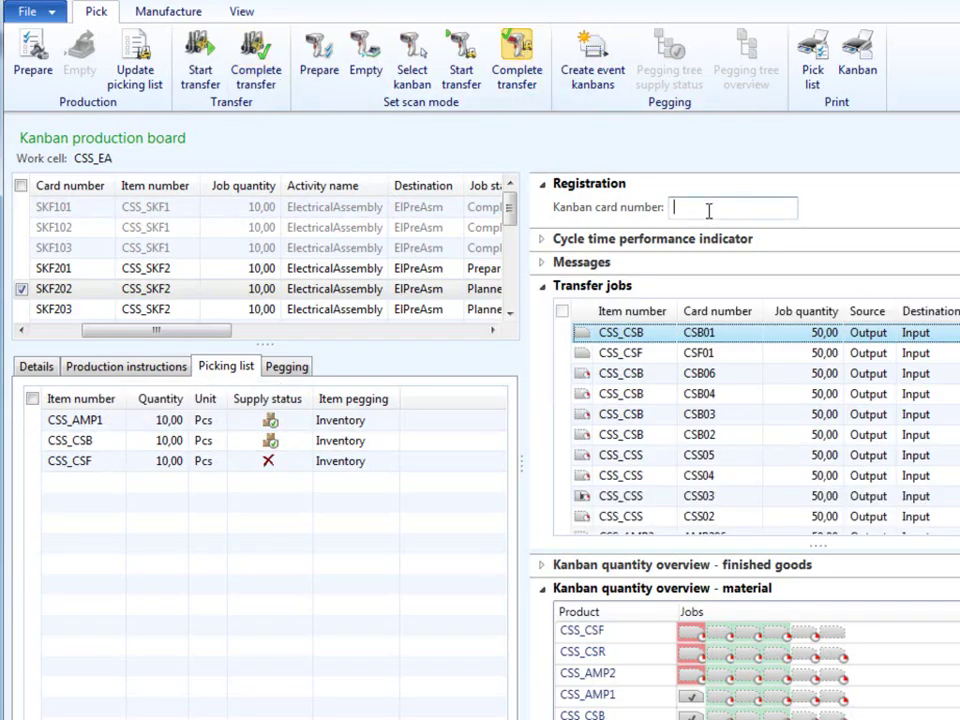
{"action": "type", "text": "csf02"}
{"action": "key", "text": "Return"}
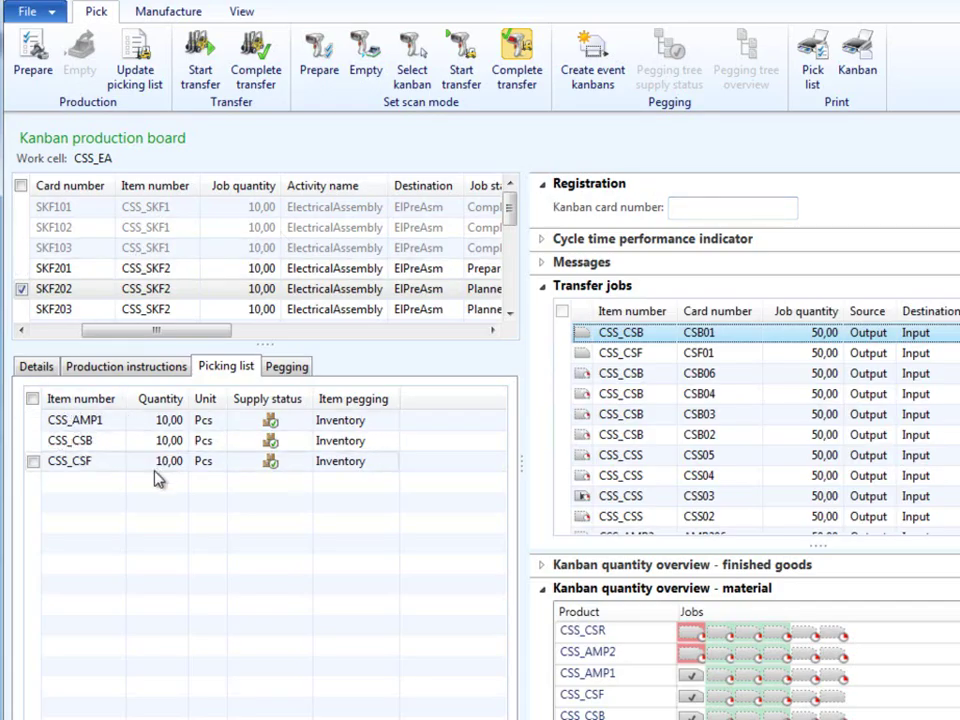
Prepare job SKF202, collapse the job grids to the left, and narrow the board for a smaller screen.
{"action": "left_click", "coordinate": [28, 72]}
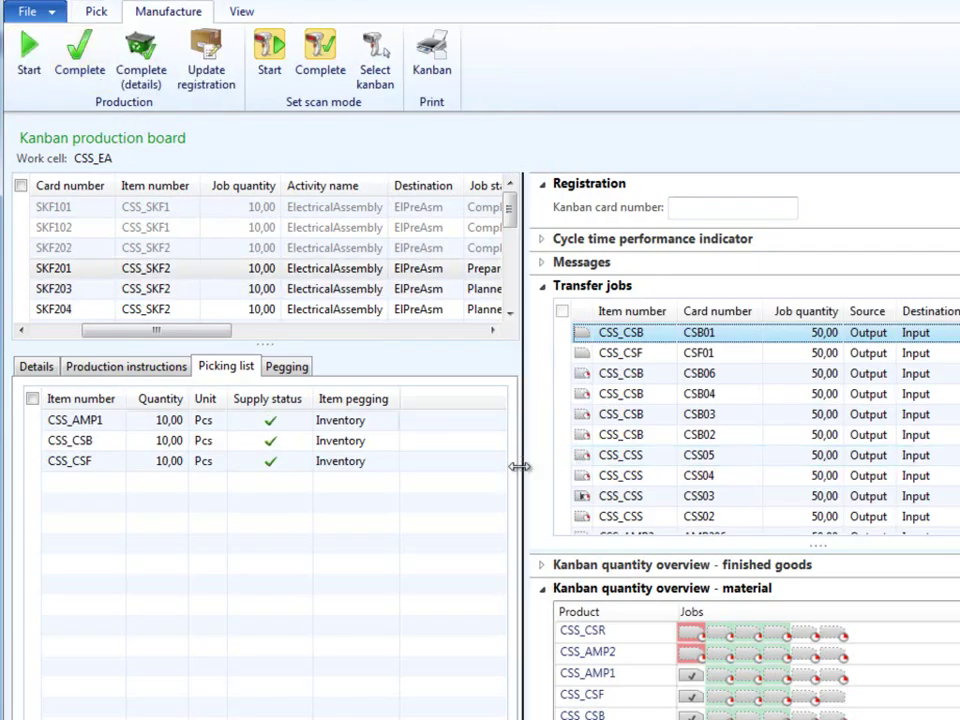
{"action": "left_click_drag", "start_coordinate": [522, 467], "coordinate": [42, 429]}
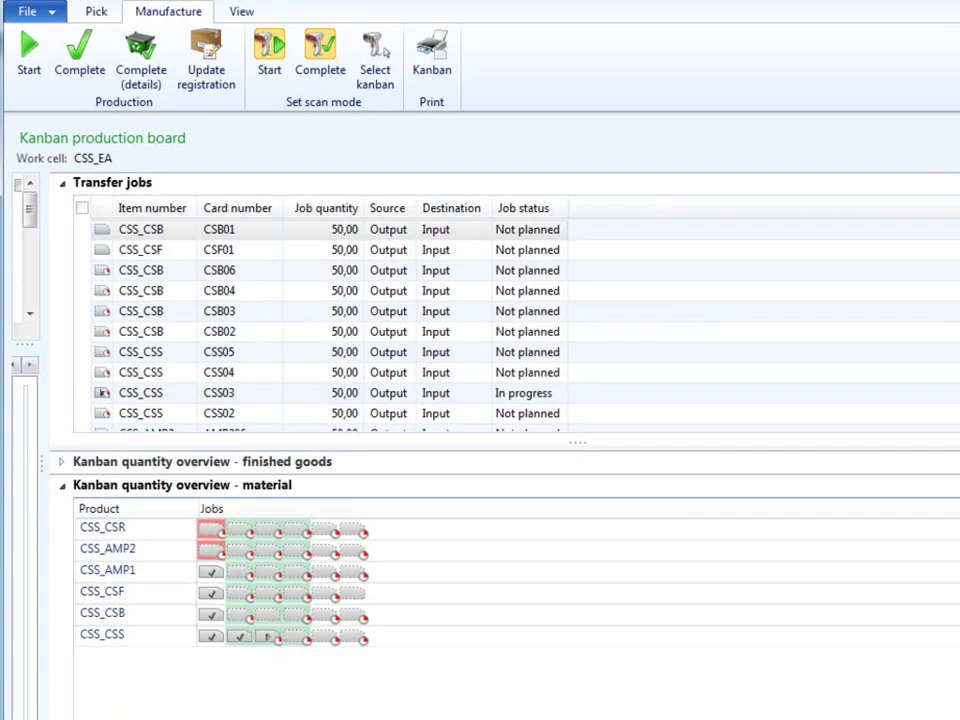
{"action": "left_click_drag", "start_coordinate": [955, 587], "coordinate": [604, 550]}
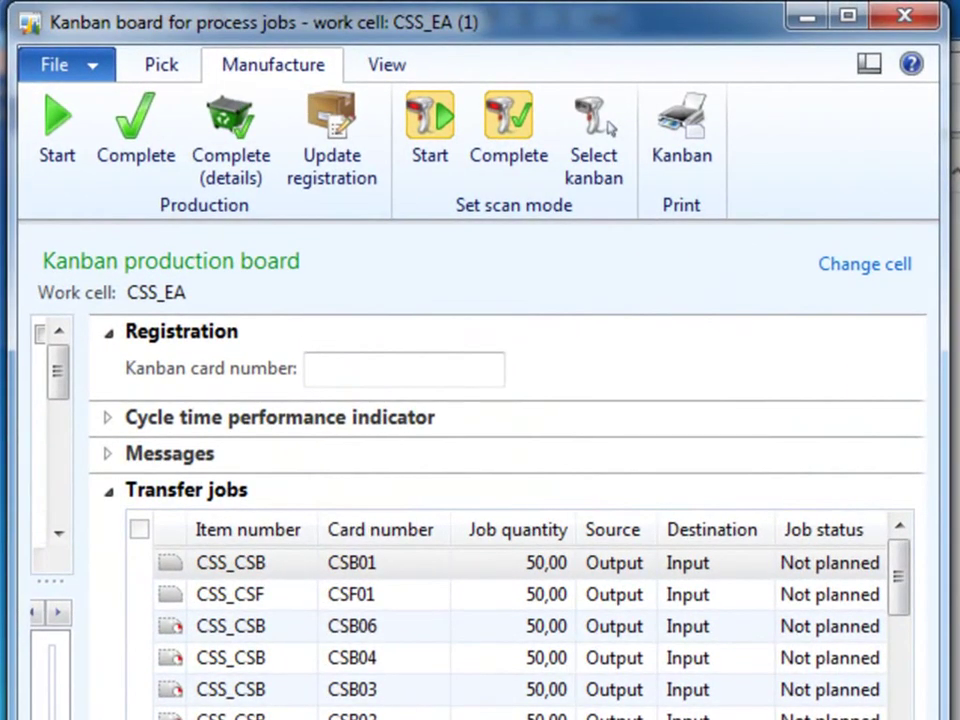
Collapse Transfer jobs, expand Messages, maximize the window and drag the splitter right to show the card grid.
{"action": "left_click", "coordinate": [197, 489]}
{"action": "left_click", "coordinate": [222, 459]}
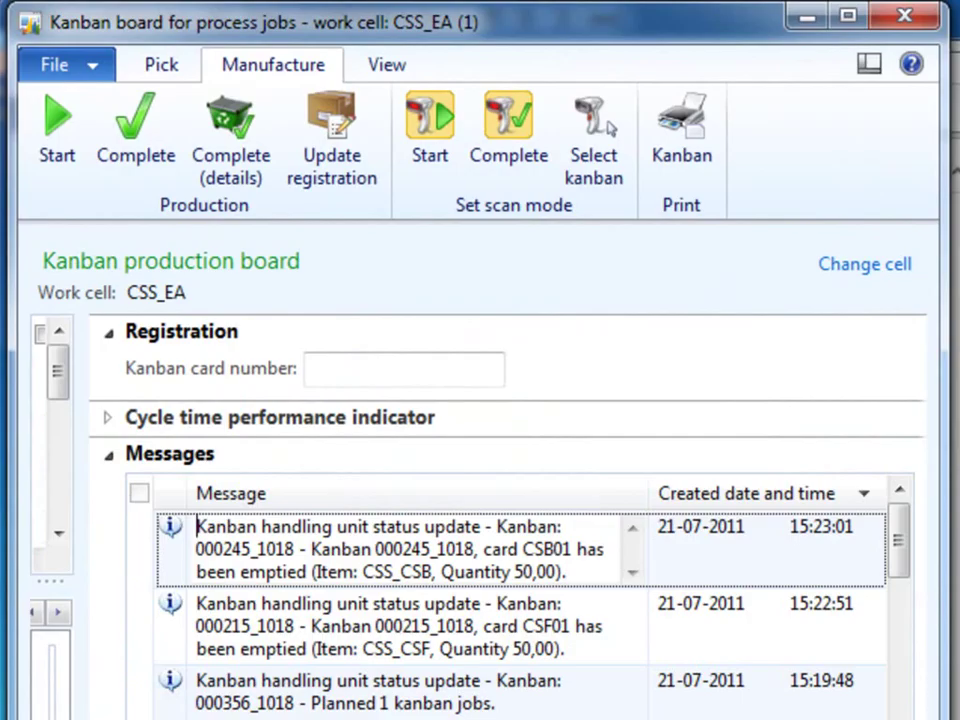
{"action": "key", "text": "super+Up"}
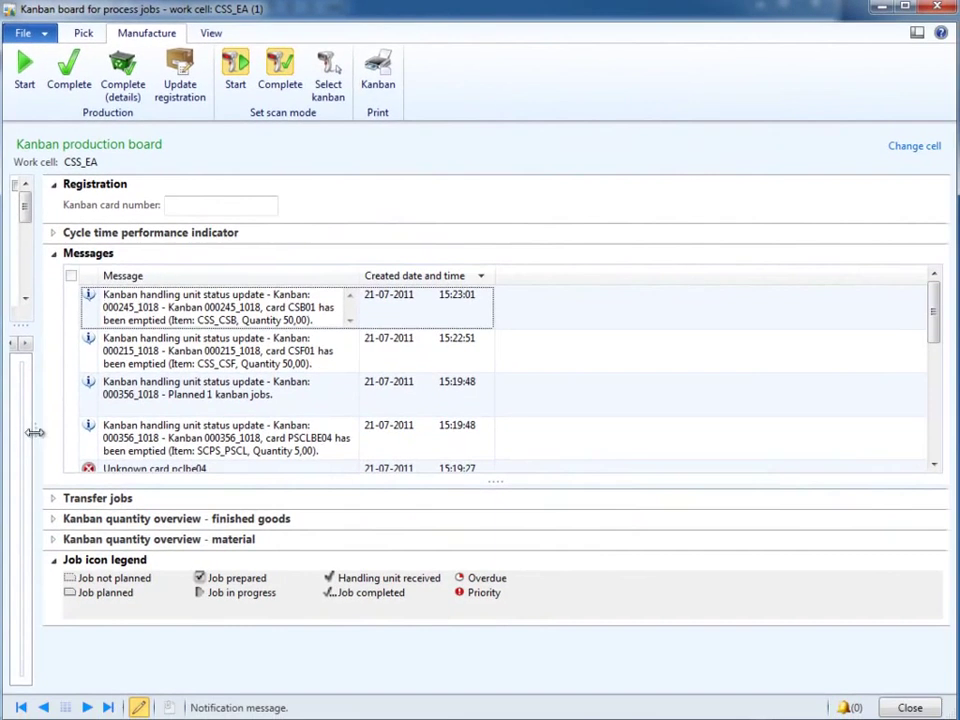
{"action": "left_click_drag", "start_coordinate": [35, 432], "coordinate": [616, 409]}
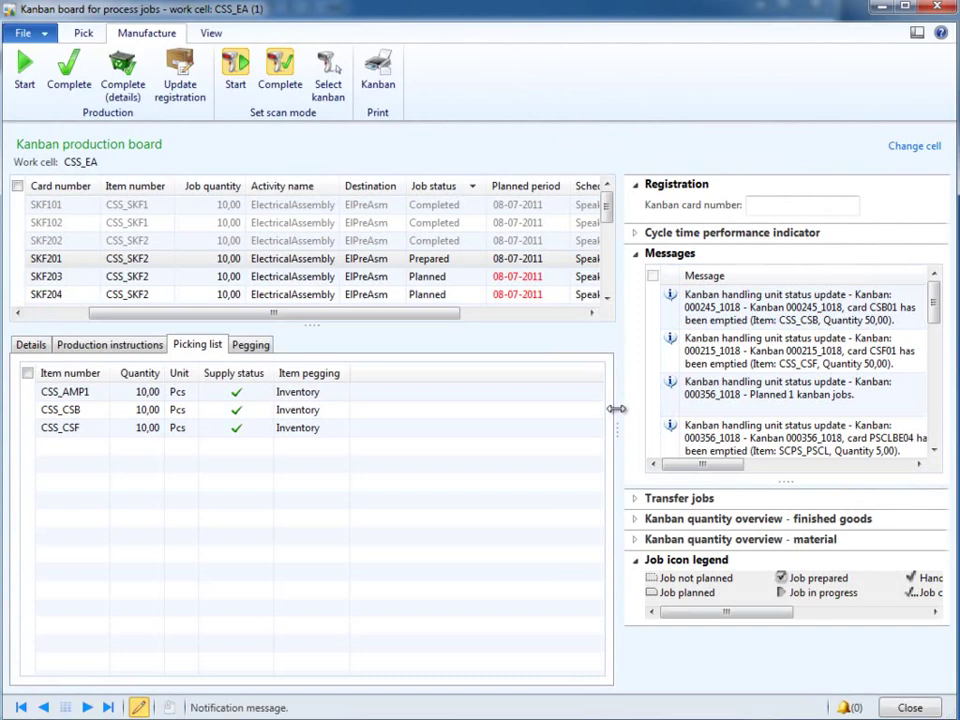